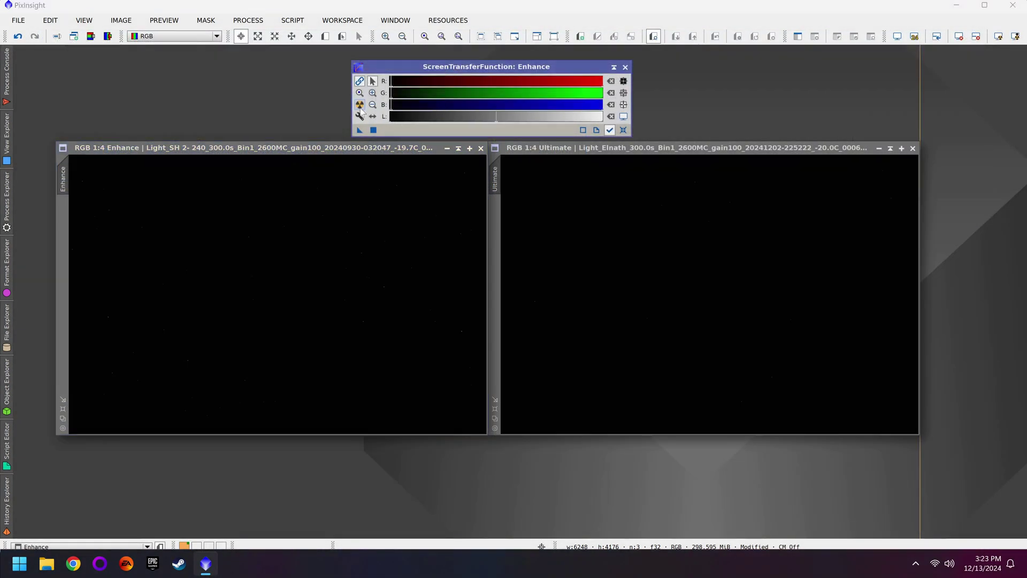
# Step: Auto-stretch the Enhance and Ultimate images with STF, swap stretches between views, then reset Enhance
pyautogui.click(360, 104)
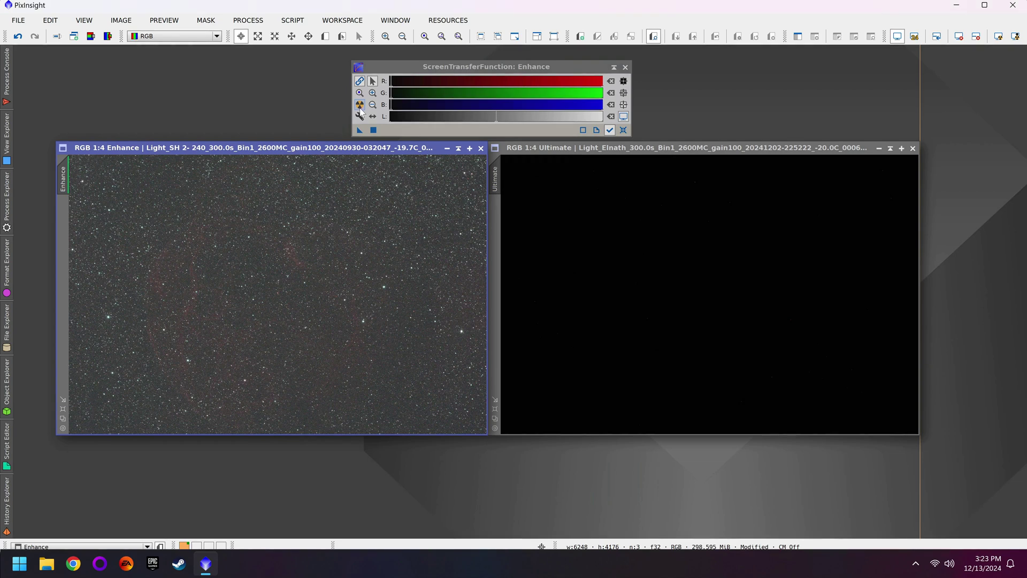
pyautogui.moveTo(360, 130); pyautogui.dragTo(556, 210)
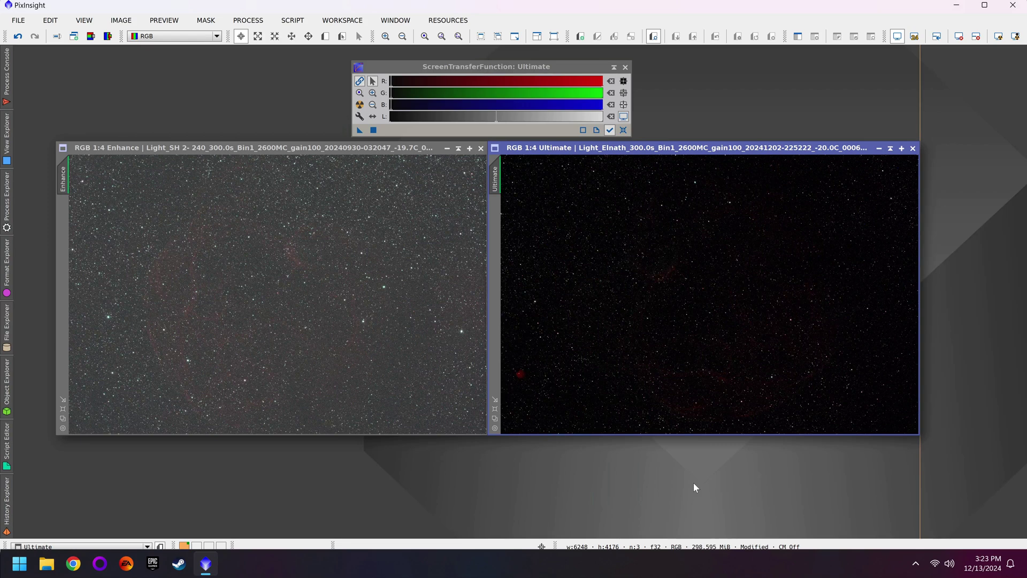
pyautogui.click(360, 106)
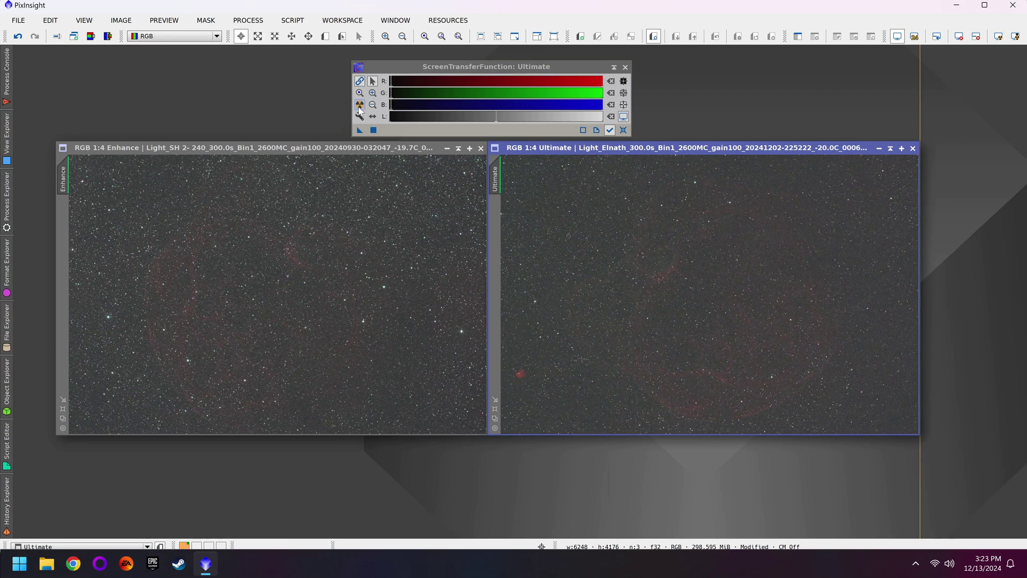
pyautogui.moveTo(359, 130); pyautogui.dragTo(314, 197)
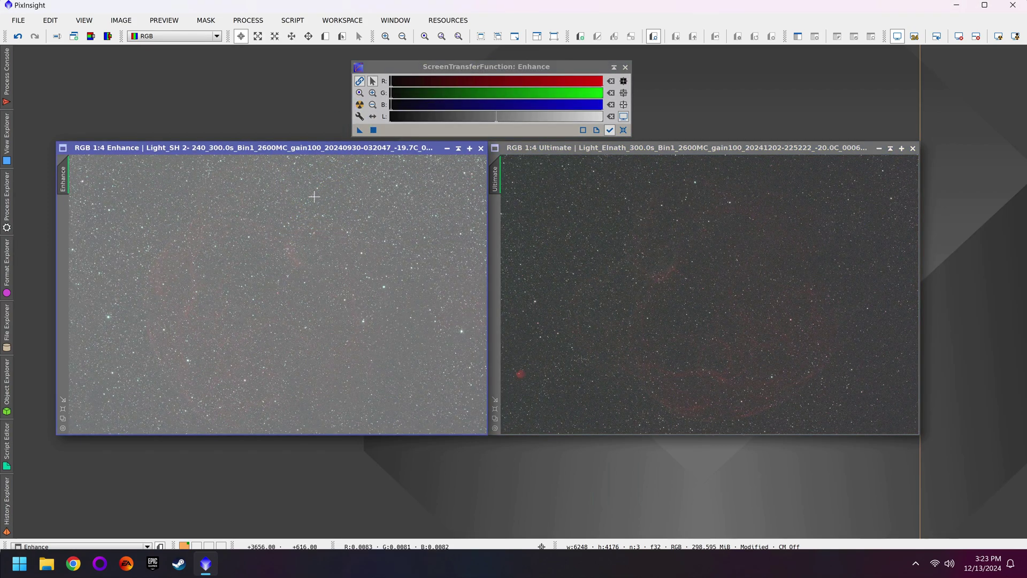
pyautogui.keyDown('ctrl'); pyautogui.click(360, 105); pyautogui.keyUp('ctrl')
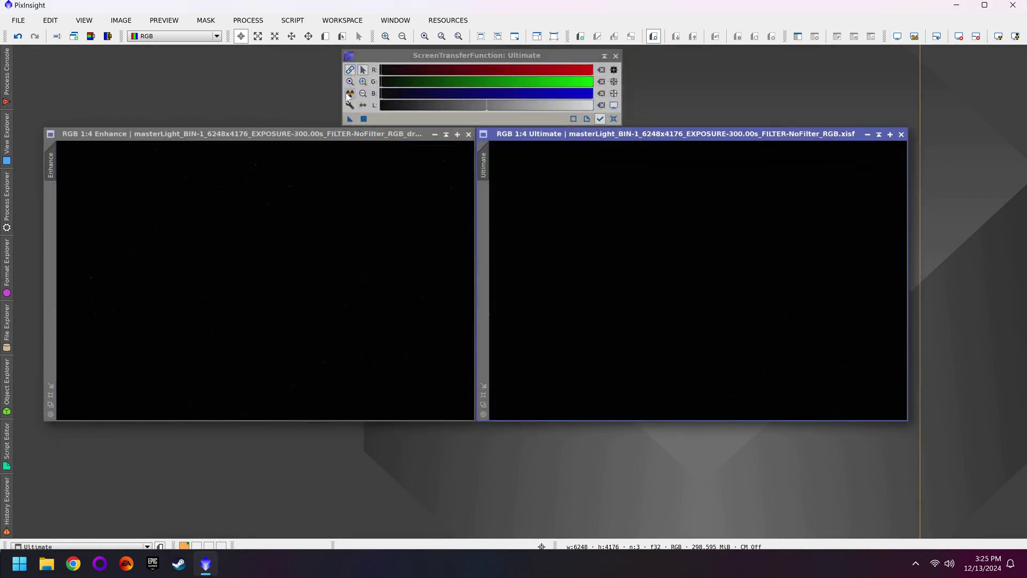
# Step: Auto-stretch the Ultimate master image, then the Enhance image
pyautogui.click(350, 93)
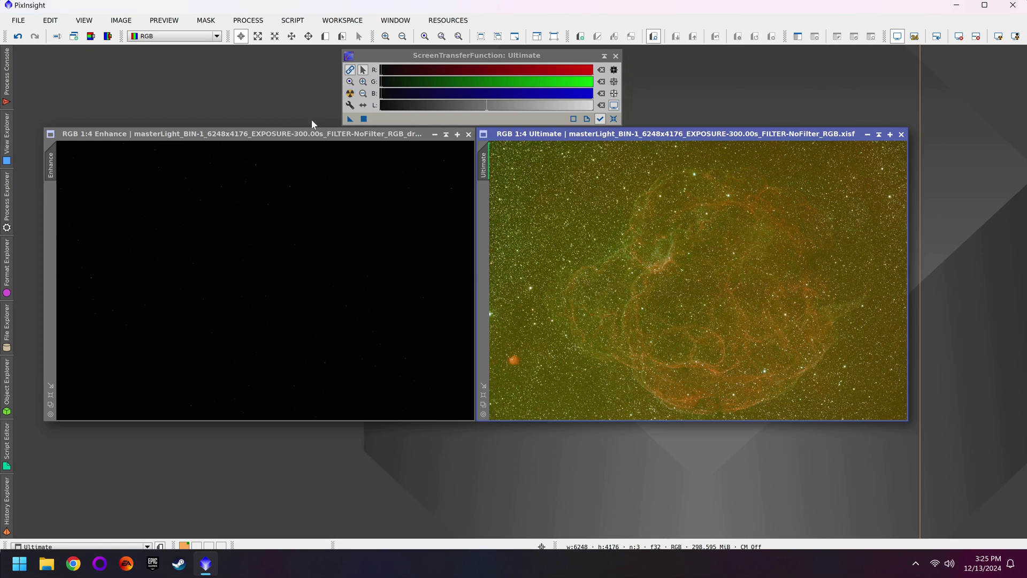
pyautogui.click(303, 136)
pyautogui.click(350, 93)
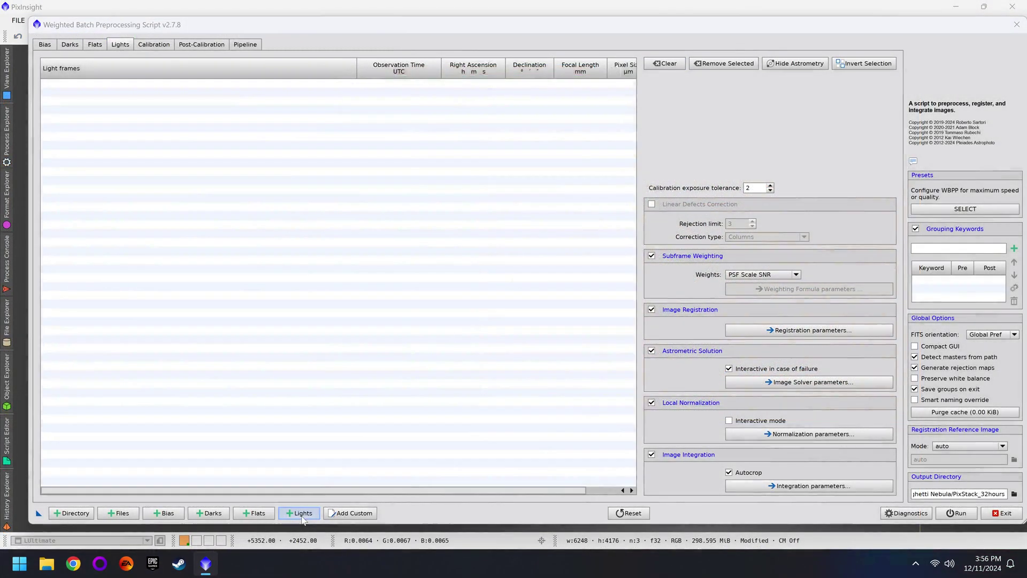
# Step: Add all light frames from the SpagUltimate1 folder to the WBPP batch
pyautogui.click(300, 513)
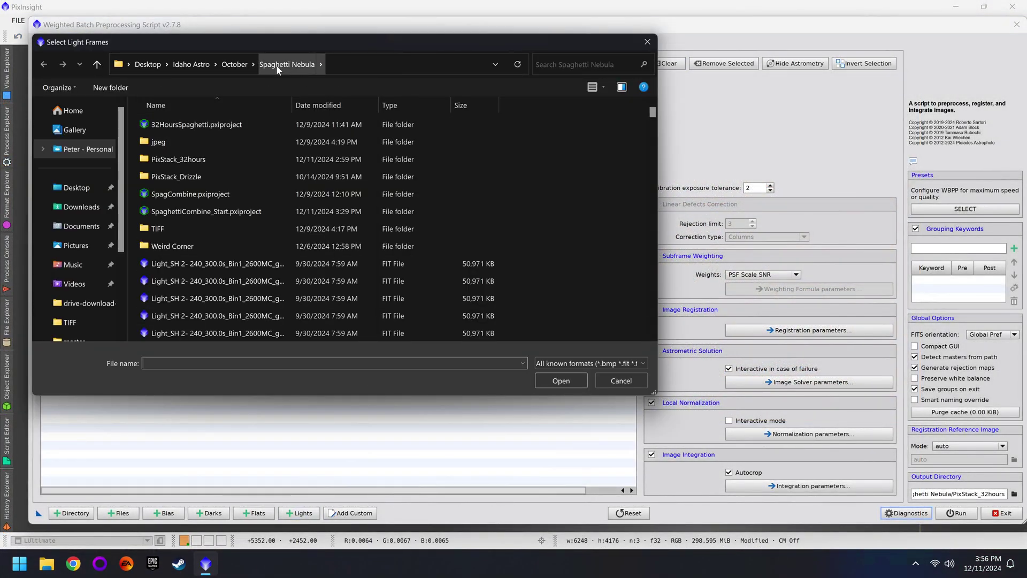
pyautogui.click(239, 262)
pyautogui.moveTo(653, 112); pyautogui.dragTo(659, 323)
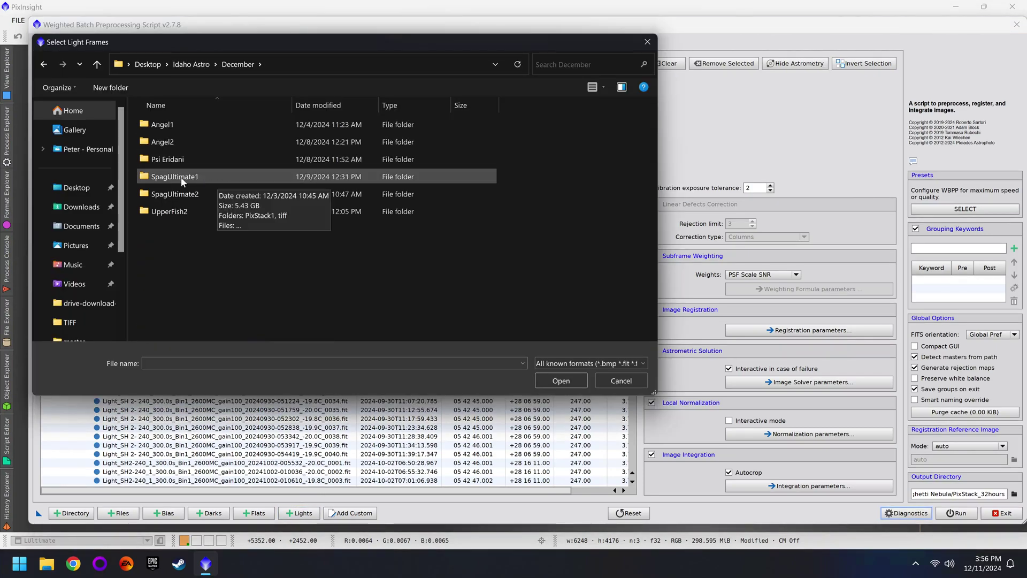
pyautogui.doubleClick(181, 176)
pyautogui.hotkey('ctrl', 'a')
pyautogui.press('Return')
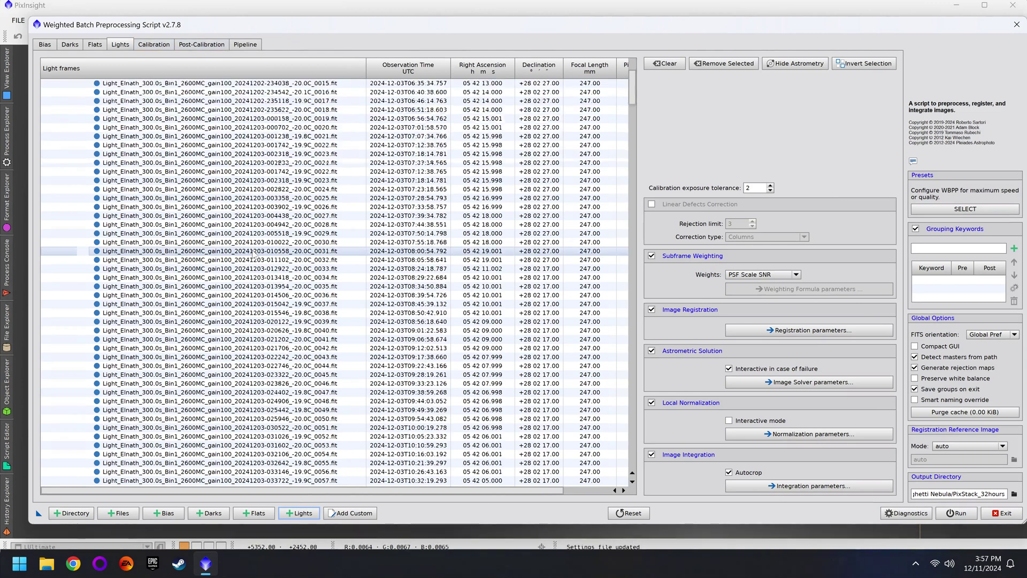
# Step: Set the Post-Calibration drizzle drop shrink to 0.71, then return to Calibration
pyautogui.click(201, 44)
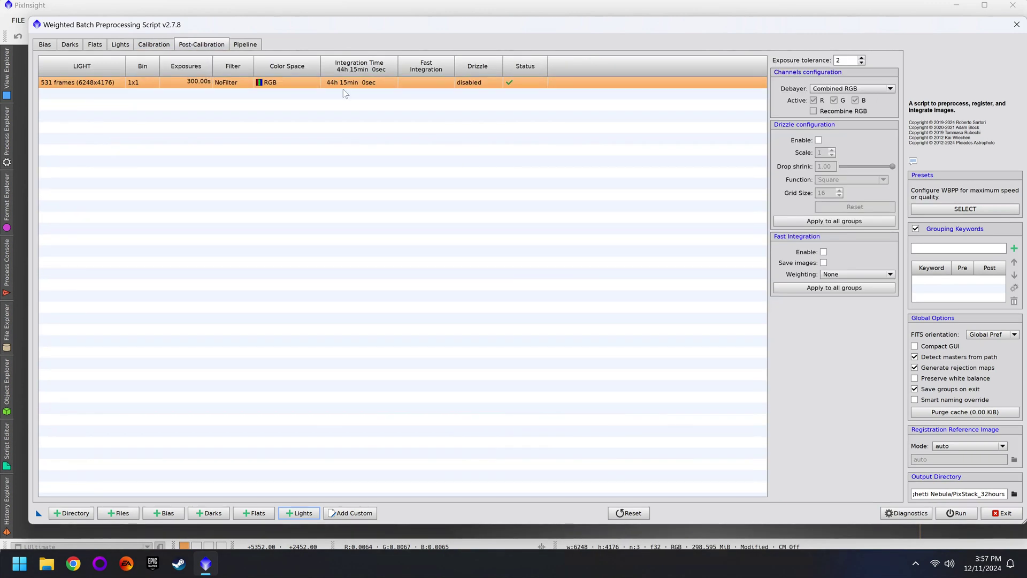
pyautogui.moveTo(890, 166); pyautogui.dragTo(882, 169)
pyautogui.click(153, 46)
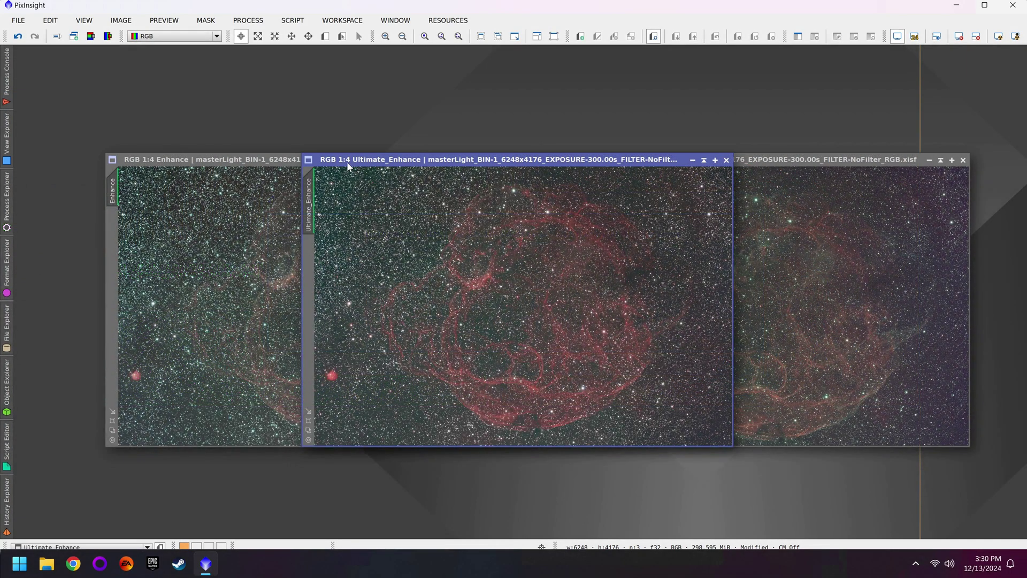
# Step: Compare Enhance and Ultimate, shade both windows, and bring Ultimate_Enhance to the front
pyautogui.click(281, 162)
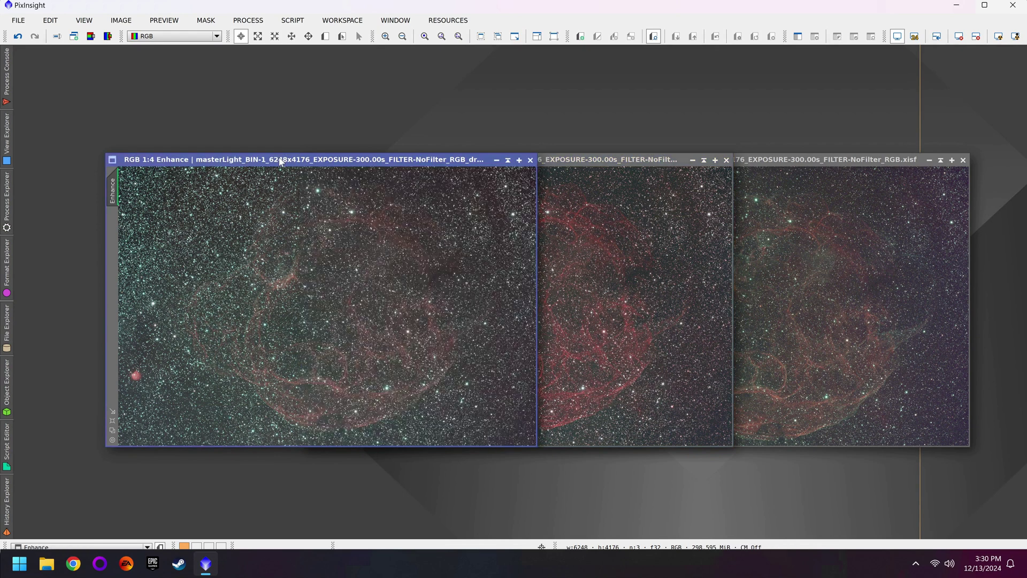
pyautogui.click(752, 164)
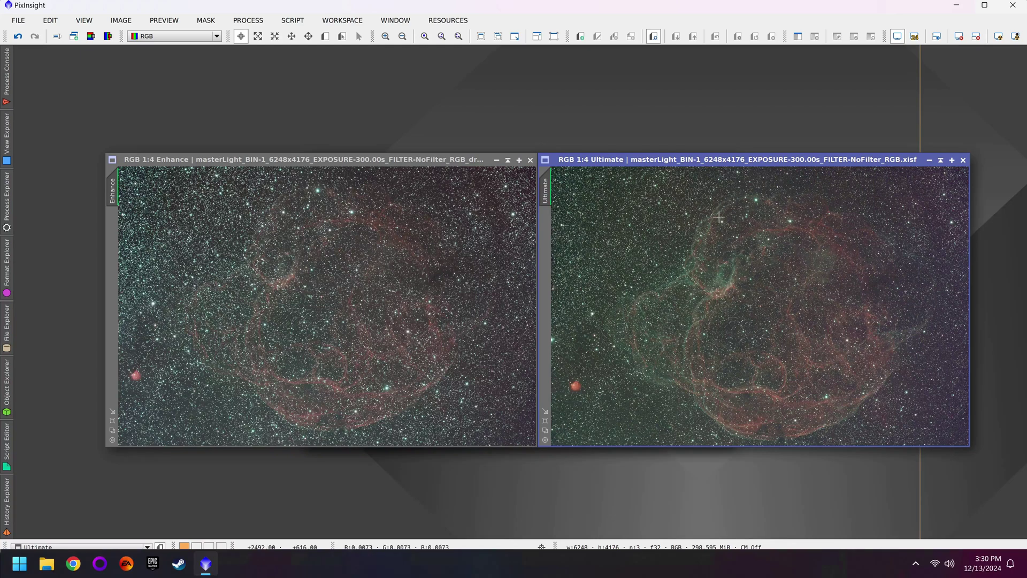
pyautogui.click(508, 160)
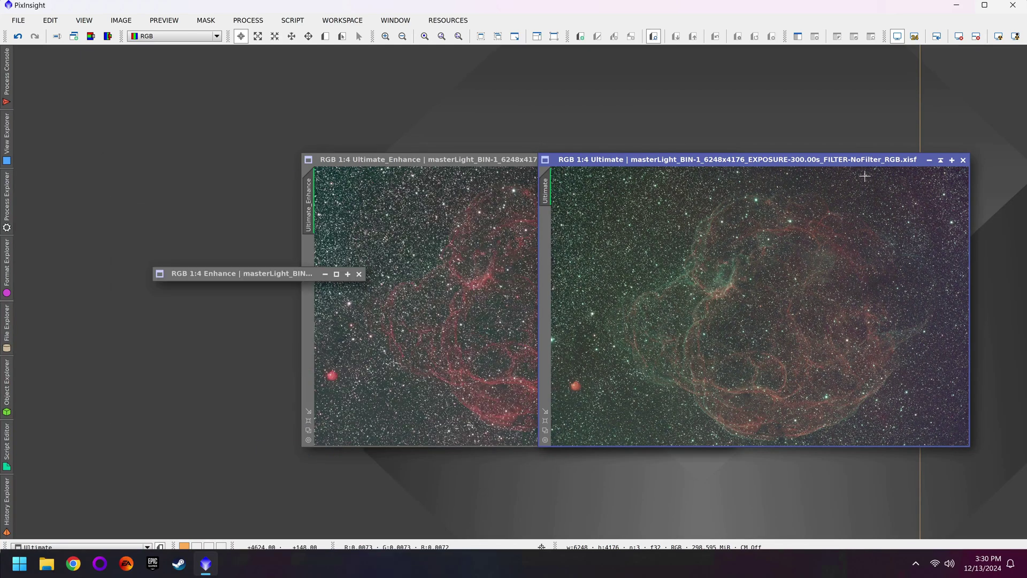
pyautogui.click(940, 160)
pyautogui.click(559, 161)
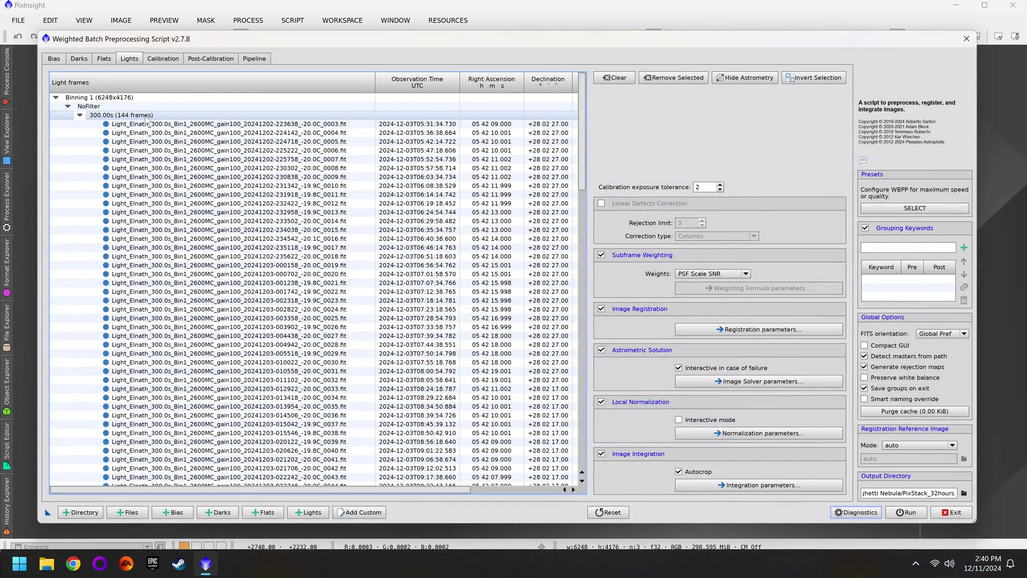
# Step: Clear the WBPP light frames list and browse up to the Idaho Astro October folder
pyautogui.click(217, 59)
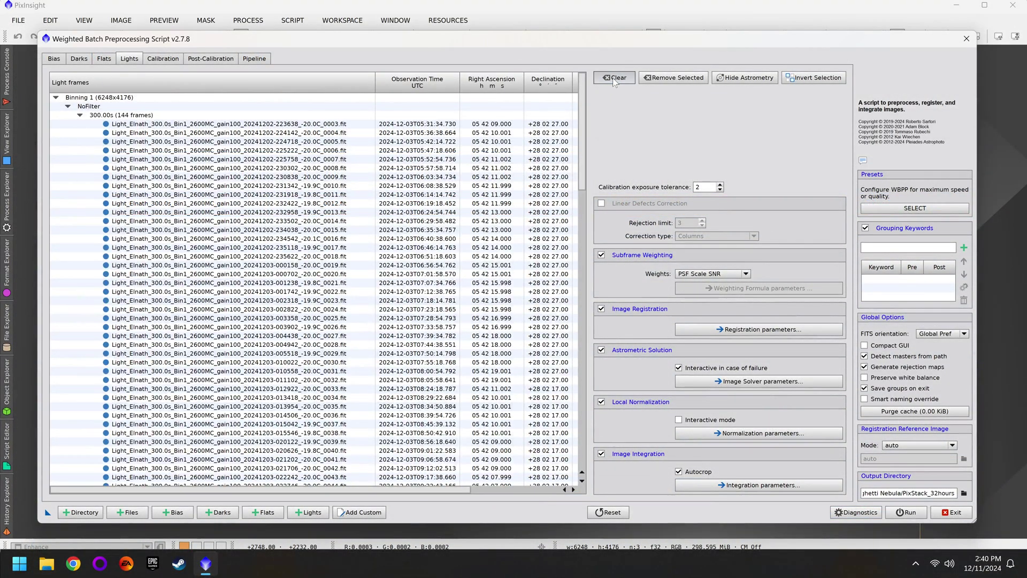
pyautogui.click(615, 77)
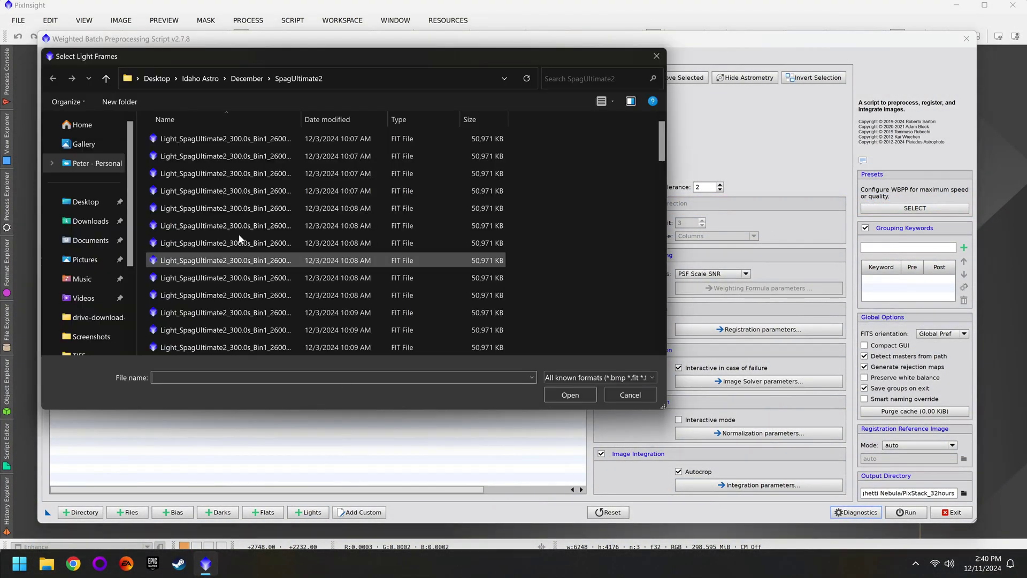
pyautogui.click(196, 85)
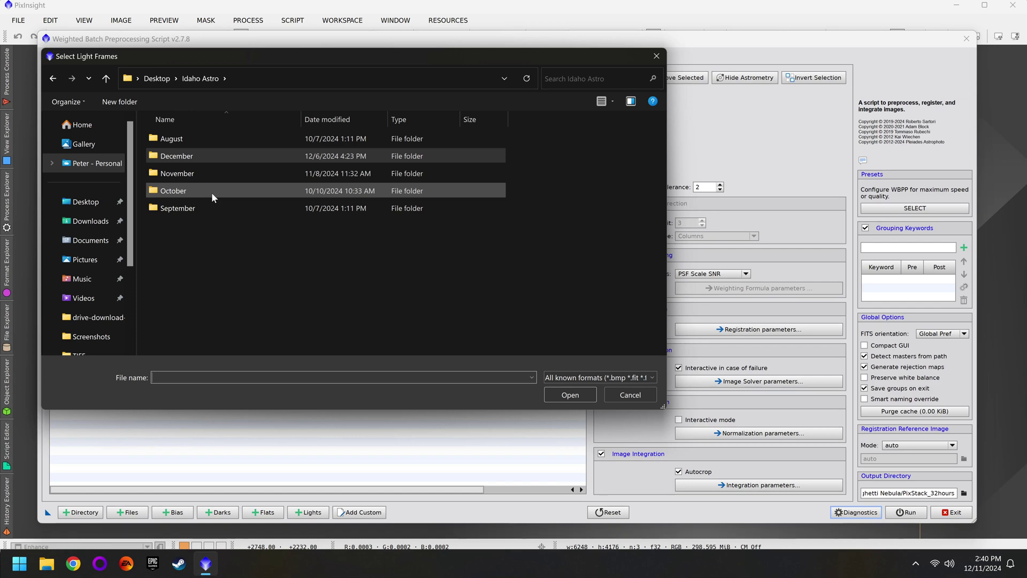
pyautogui.doubleClick(210, 191)
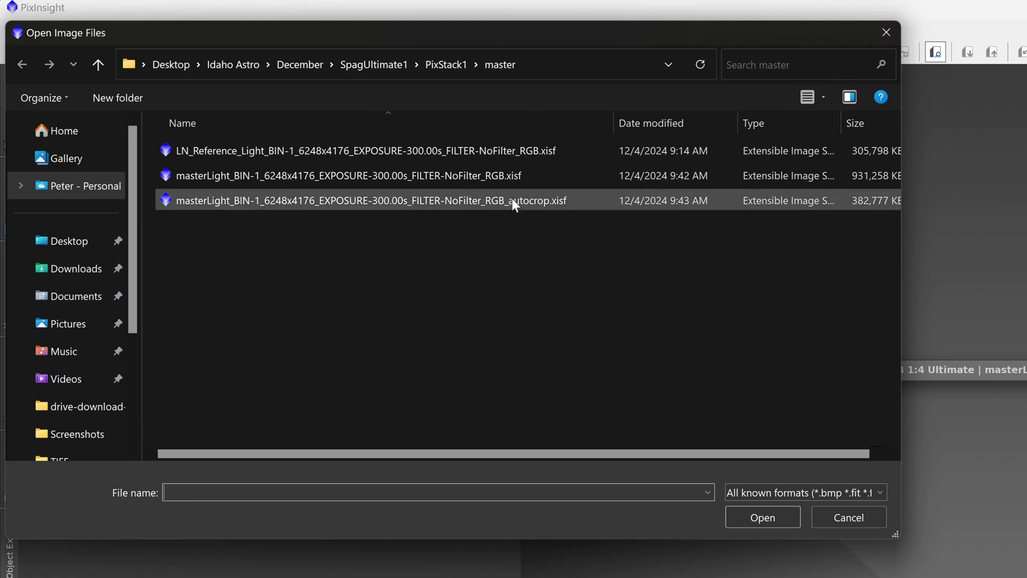
# Step: Open the full masterLight RGB file instead of the autocrop one, and close the weight image
pyautogui.click(359, 141)
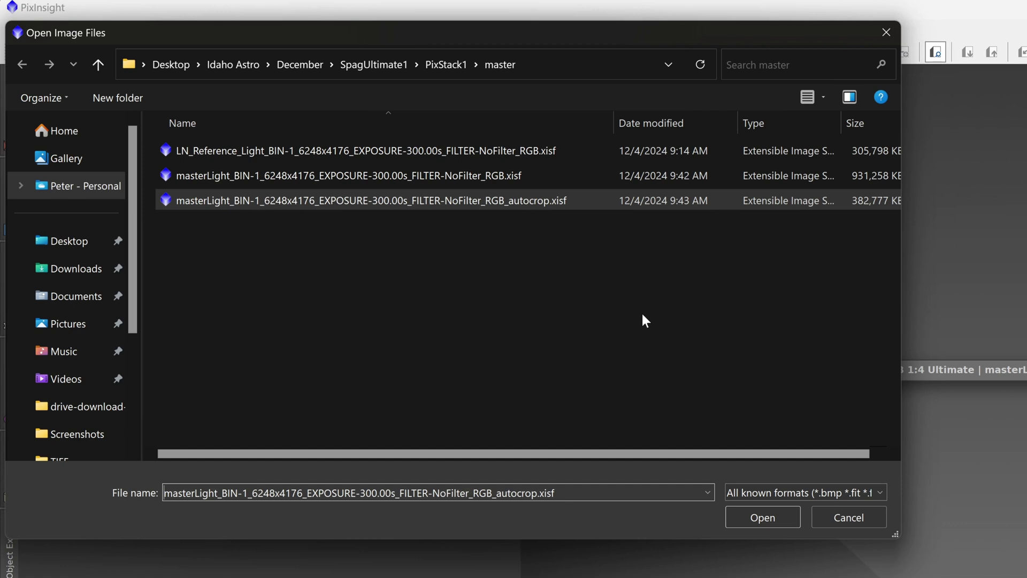
pyautogui.click(500, 174)
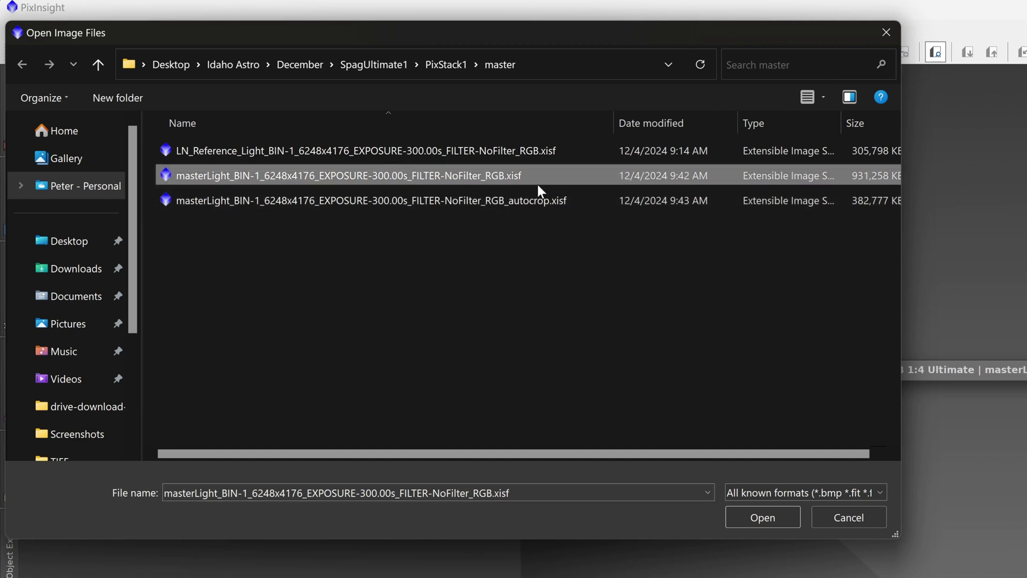
pyautogui.click(762, 516)
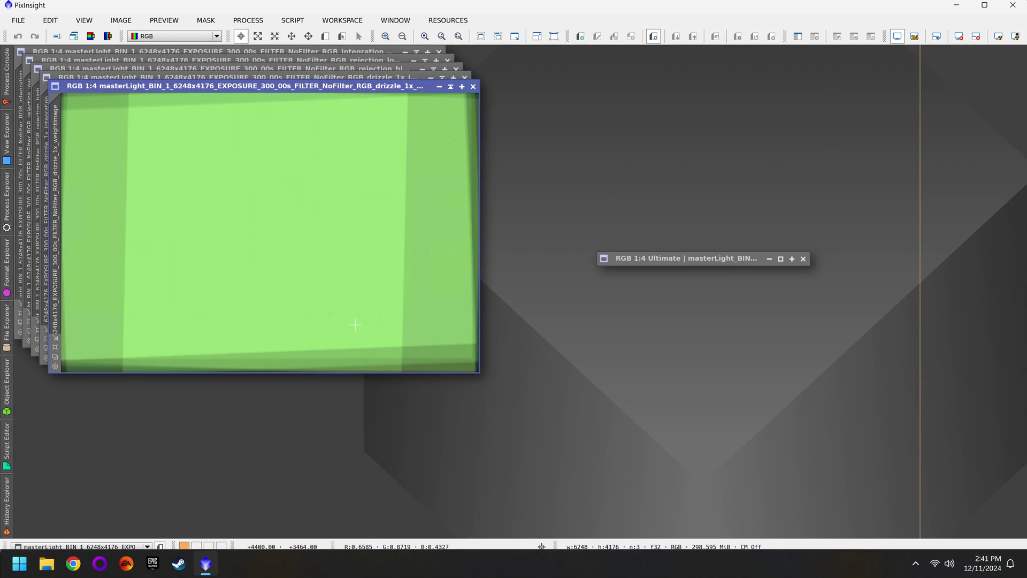
pyautogui.hotkey('ctrl', 'w')
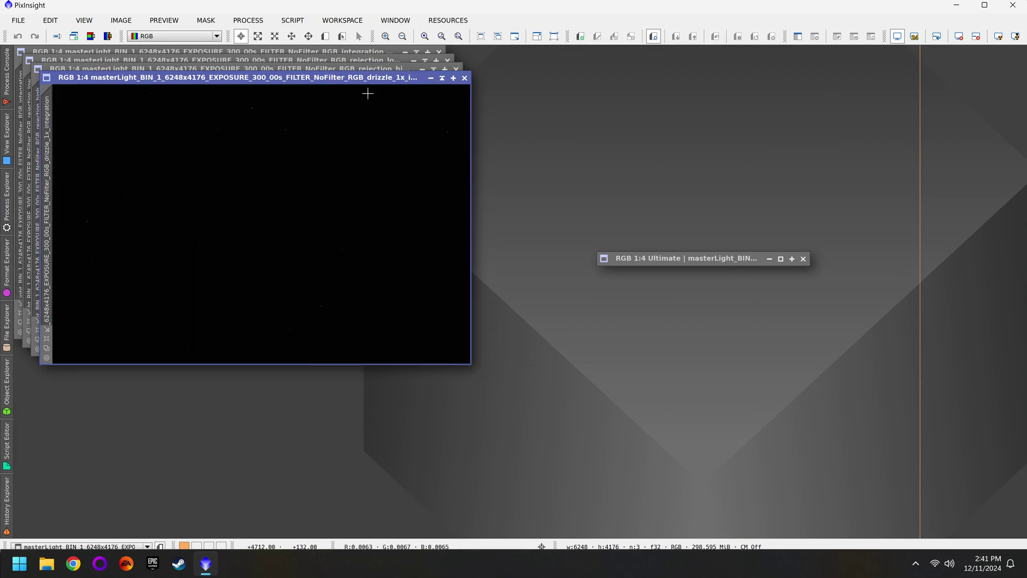
# Step: Auto-stretch the drizzle integration image and rename its view to Enhance1
pyautogui.hotkey('ctrl', 'a')
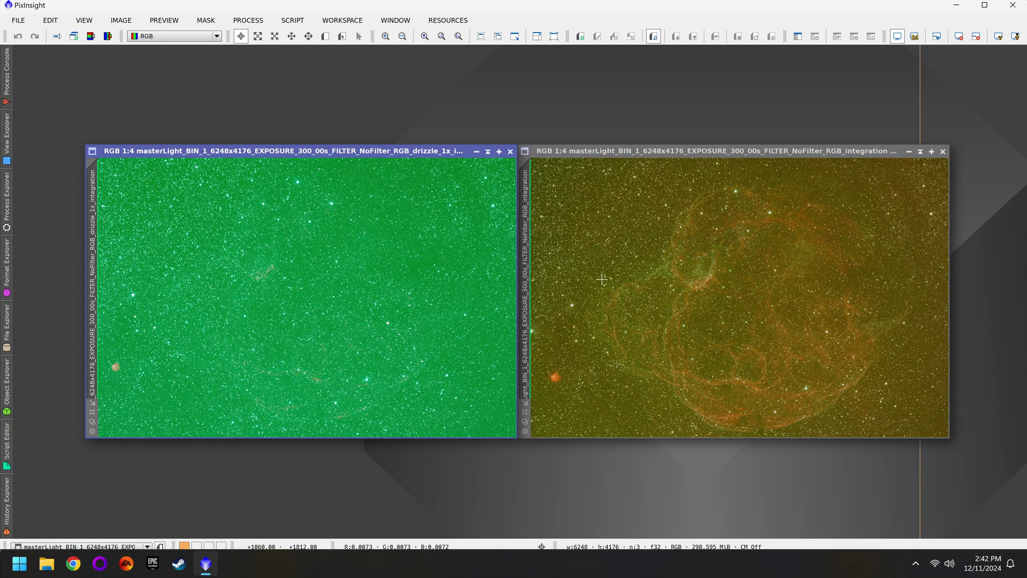
pyautogui.doubleClick(93, 294)
pyautogui.write('E')
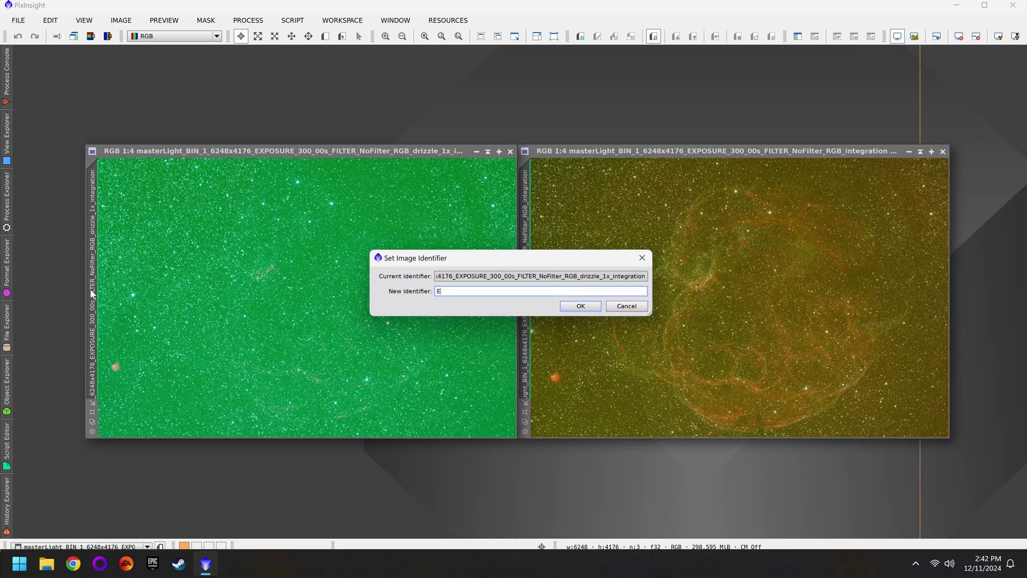
pyautogui.write('nhan')
pyautogui.write('ce1')
pyautogui.press('Return')
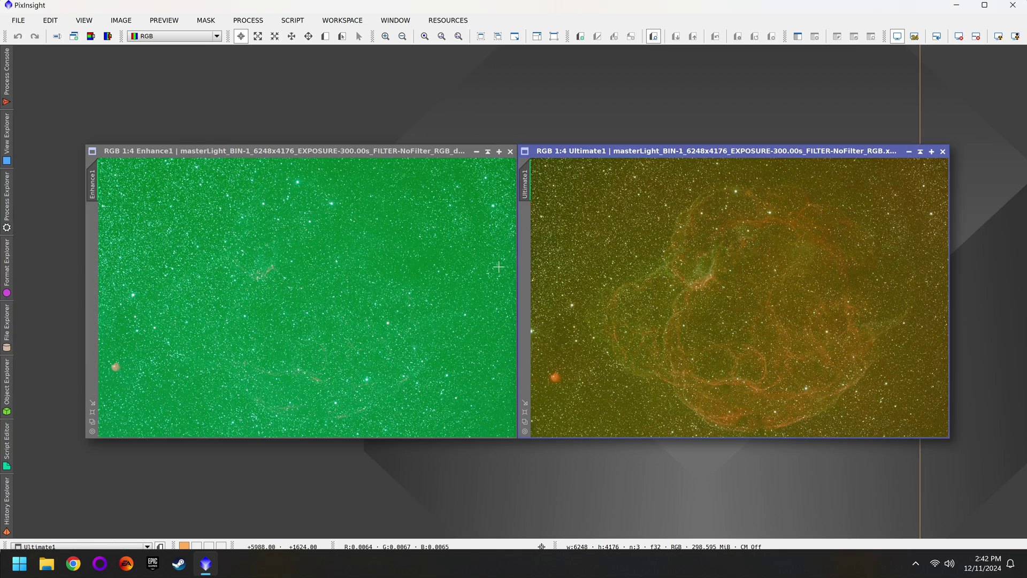
# Step: Open SpectrophotometricColorCalibration and set the red, green and blue filters to L-eNhance
pyautogui.click(4, 229)
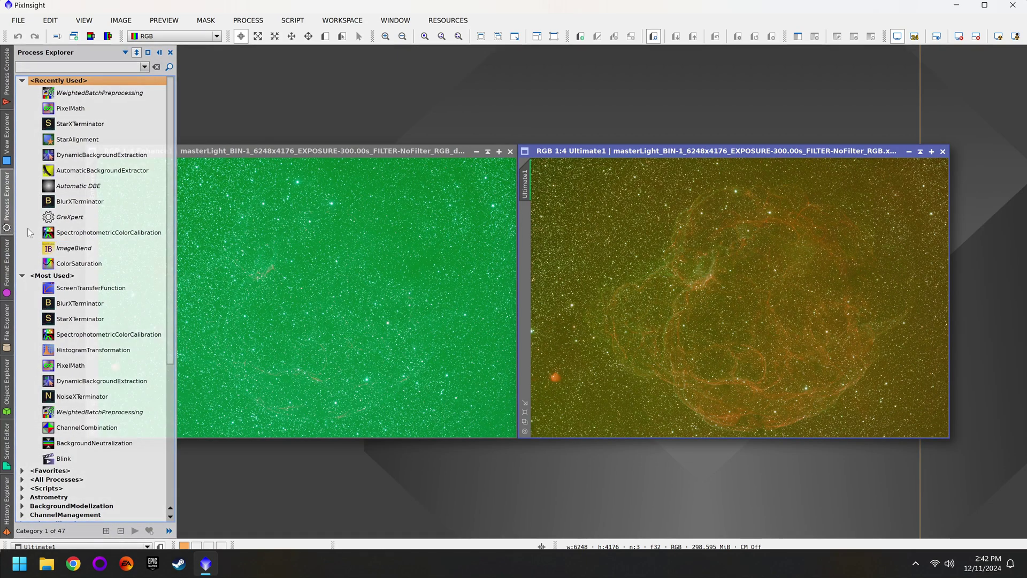
pyautogui.doubleClick(125, 235)
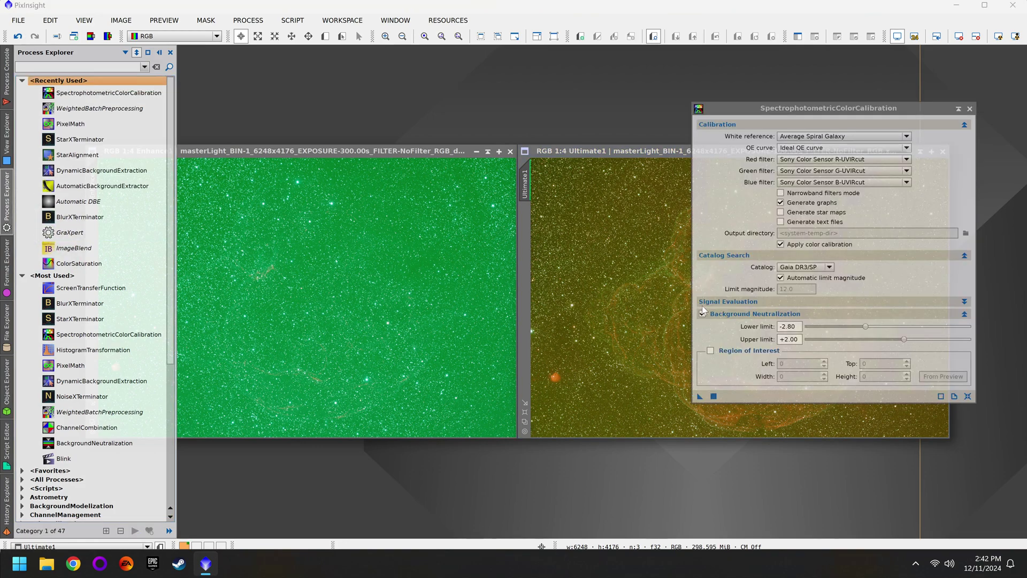
pyautogui.click(885, 158)
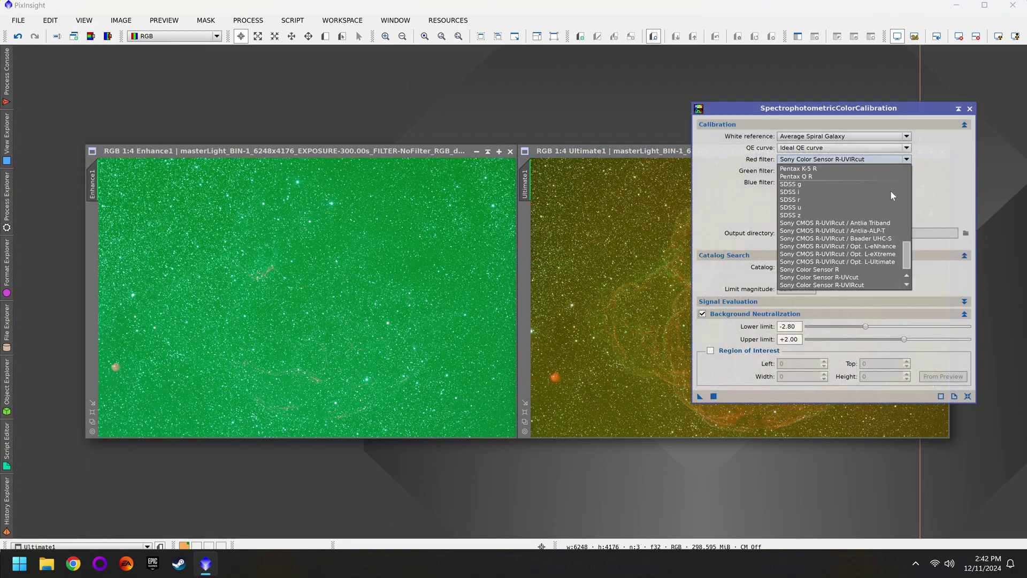
pyautogui.click(888, 247)
pyautogui.click(885, 171)
pyautogui.click(878, 262)
pyautogui.click(888, 182)
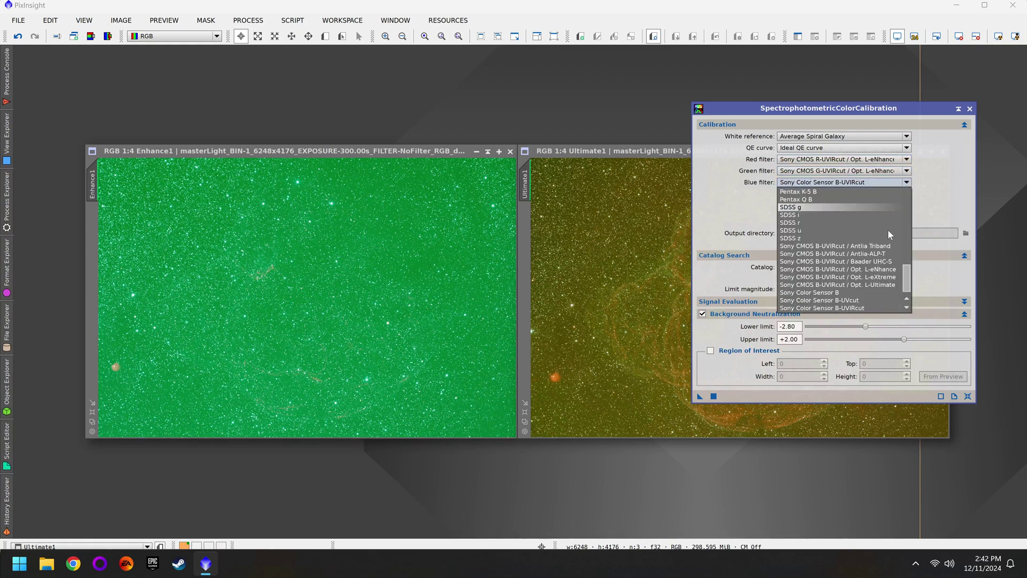
pyautogui.click(872, 270)
# Step: Set the SPCC white reference to Photon Flux
pyautogui.click(907, 137)
pyautogui.scroll(-10, 908, 163)
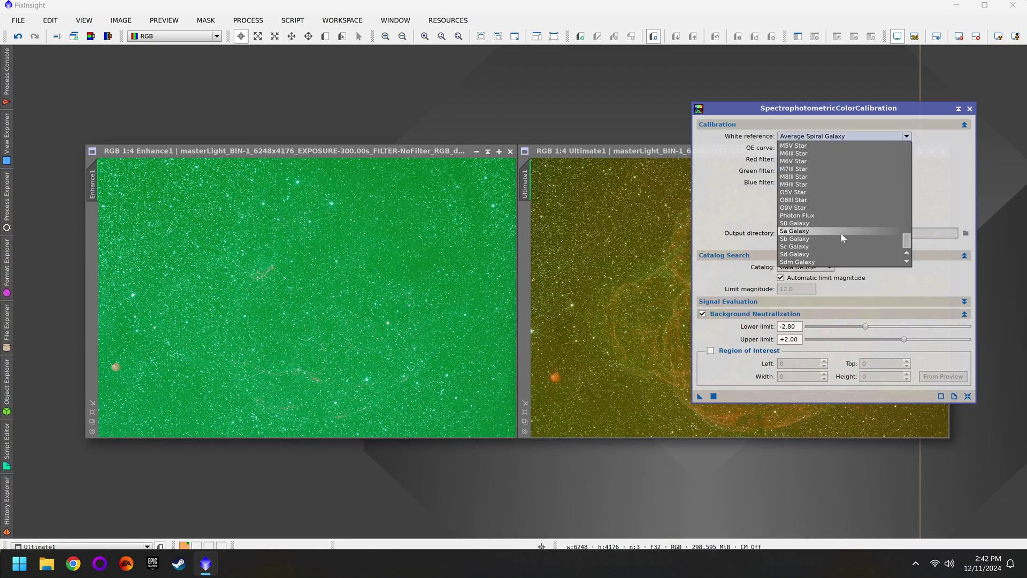
pyautogui.click(826, 214)
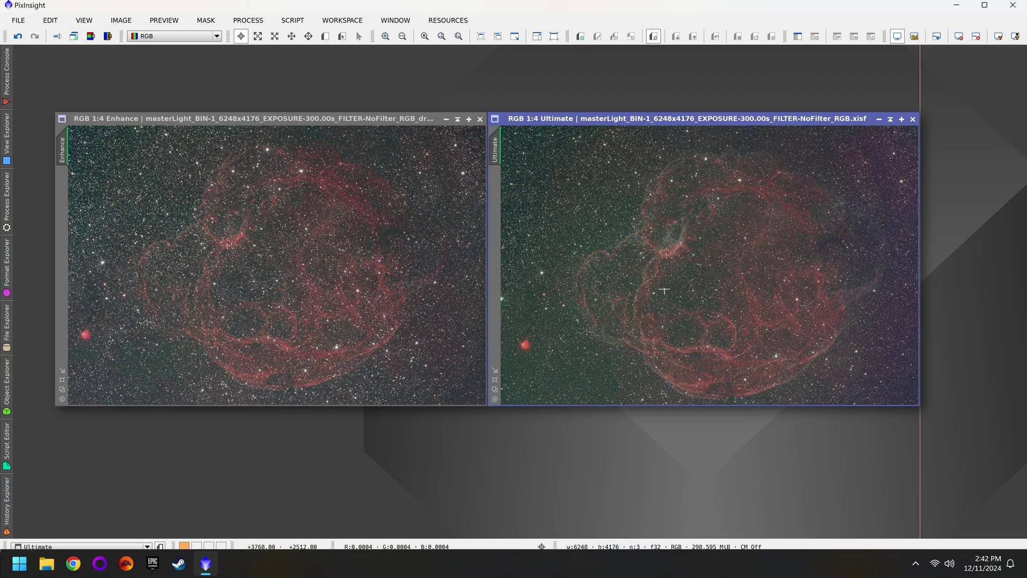
# Step: Apply BlurXTerminator with Correct Only ticked to the Ultimate image
pyautogui.click(4, 216)
pyautogui.doubleClick(84, 218)
pyautogui.click(742, 371)
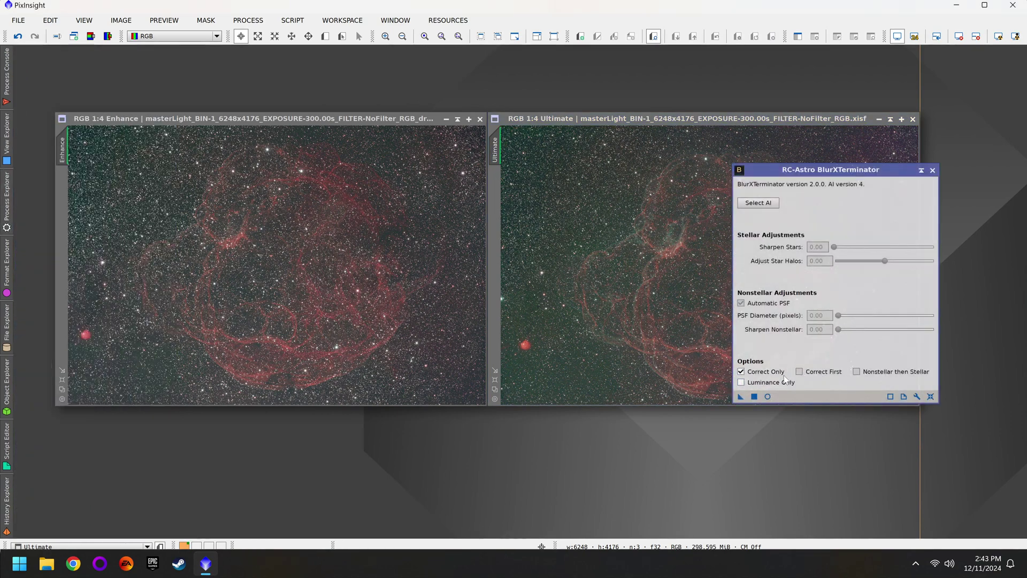
pyautogui.click(868, 402)
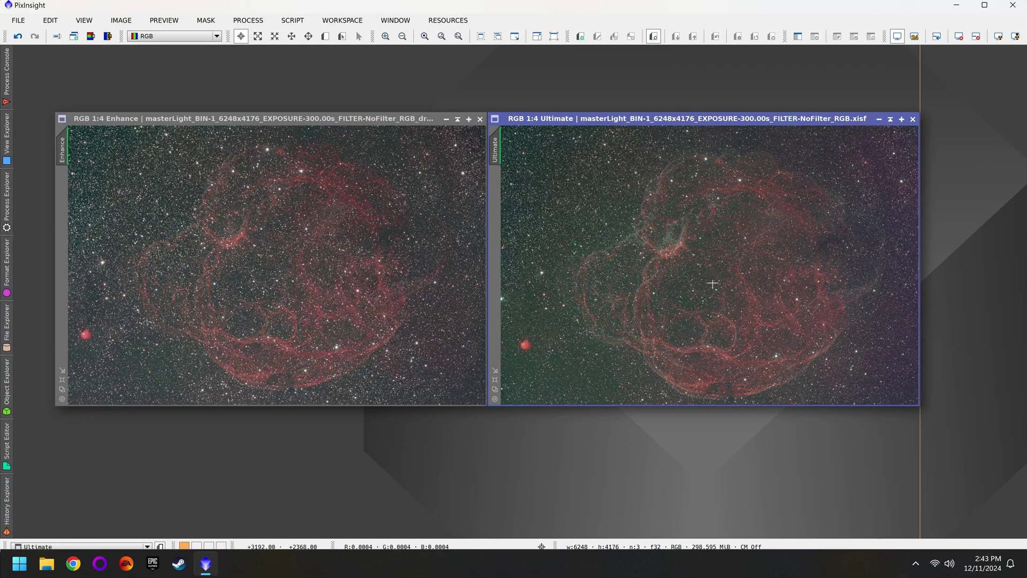
pyautogui.scroll(-1, 679, 303)
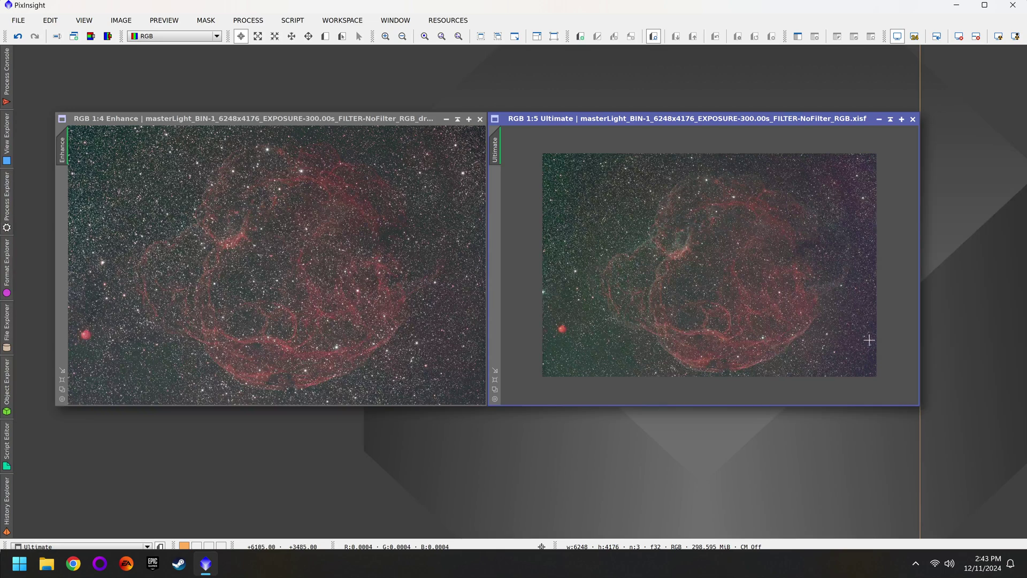
pyautogui.scroll(1, 830, 327)
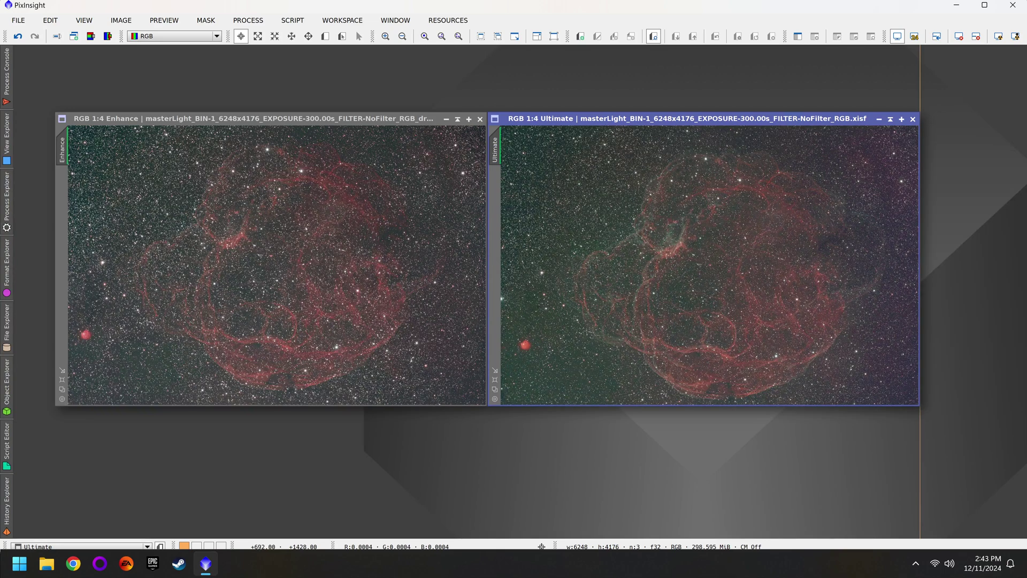
pyautogui.click(262, 123)
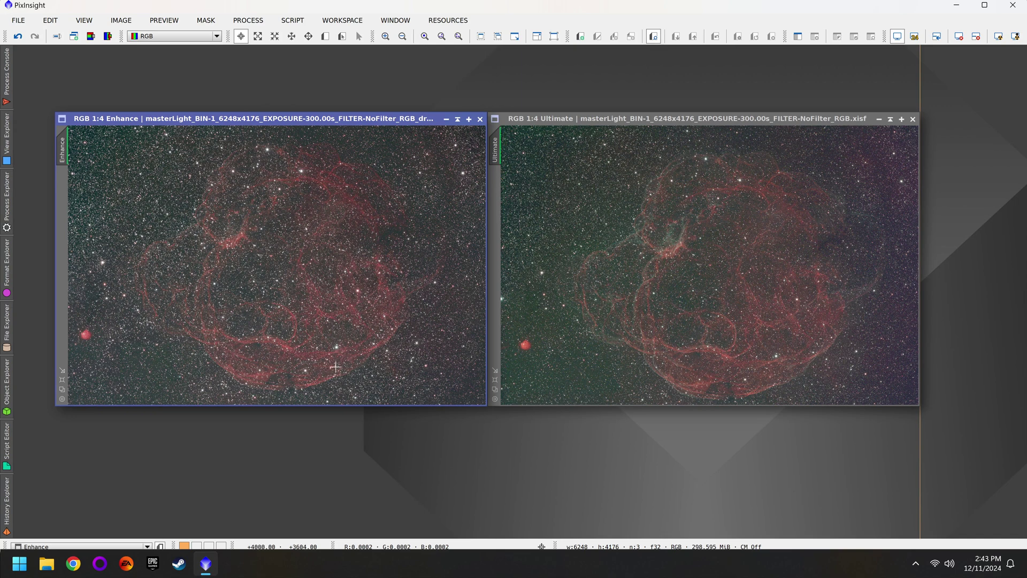
pyautogui.click(607, 360)
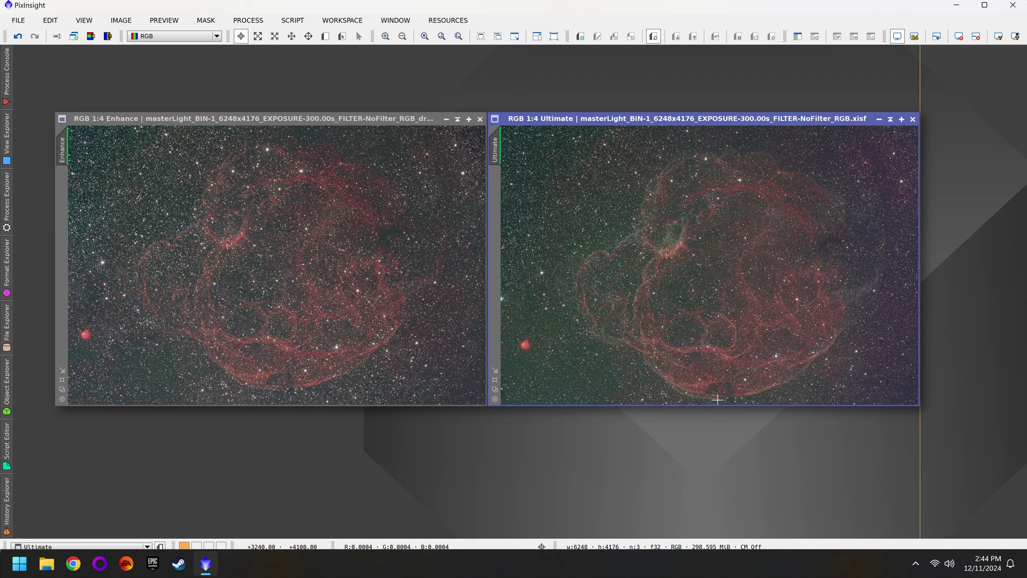
pyautogui.click(411, 313)
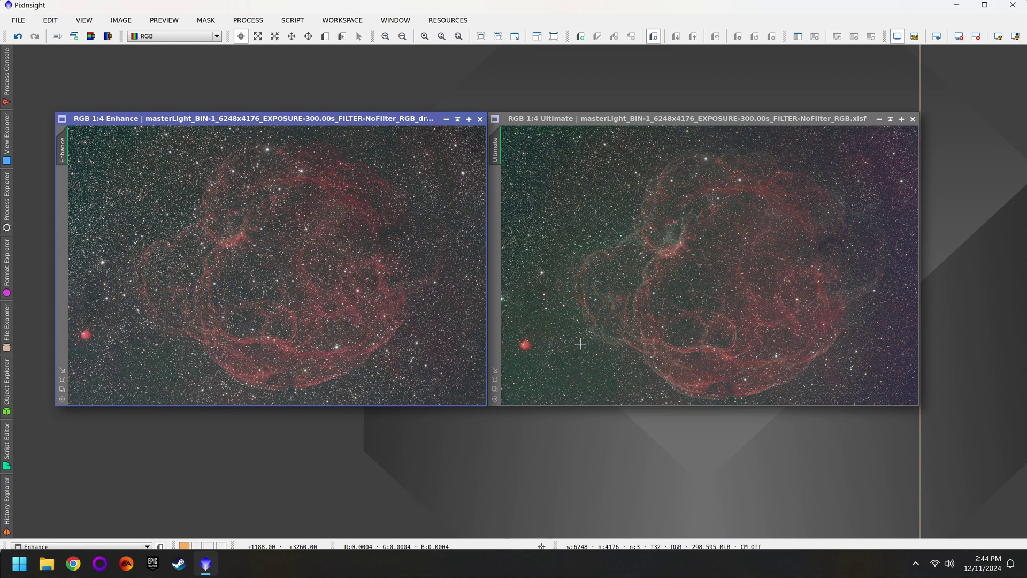
# Step: Open StarAlignment with View reference Enhance and Ultimate as the sole target image
pyautogui.moveTo(7, 198)
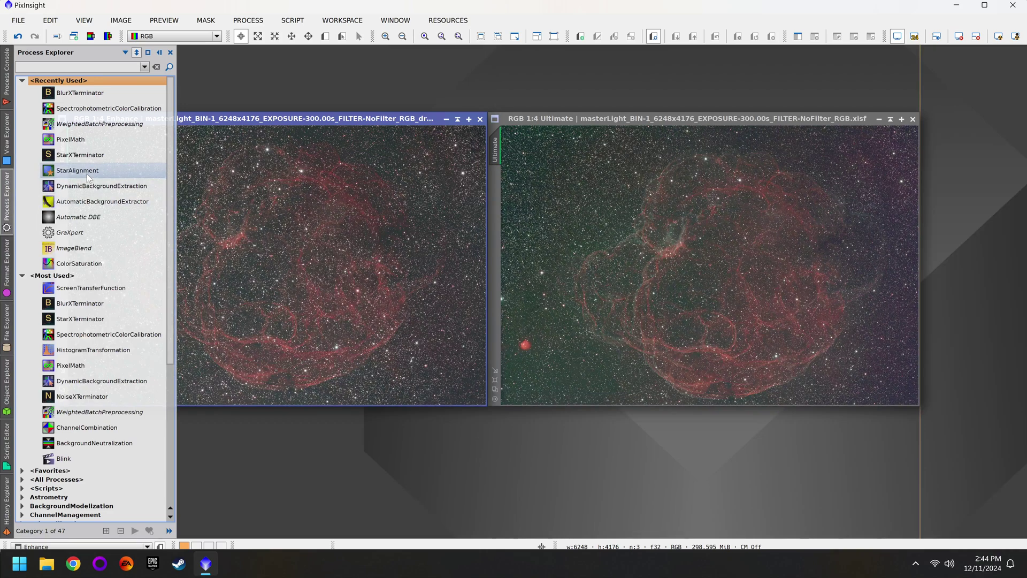
pyautogui.doubleClick(87, 171)
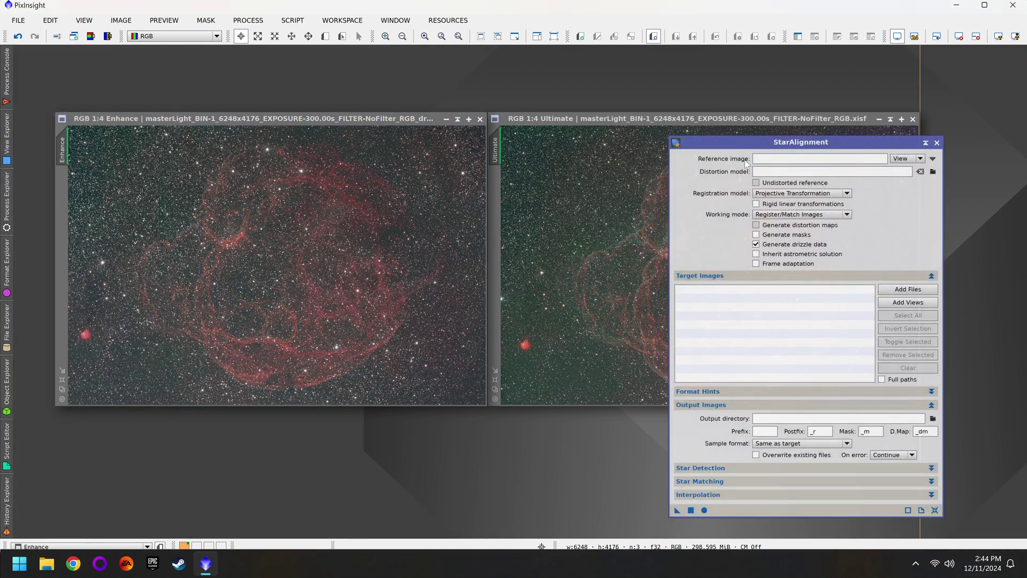
pyautogui.click(898, 160)
pyautogui.click(908, 175)
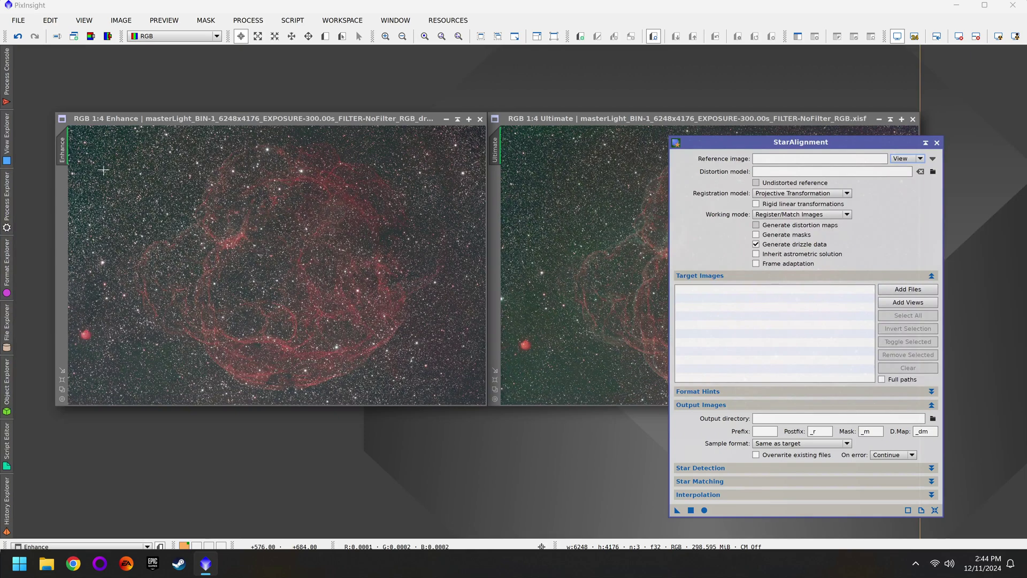
pyautogui.moveTo(62, 150); pyautogui.dragTo(771, 159)
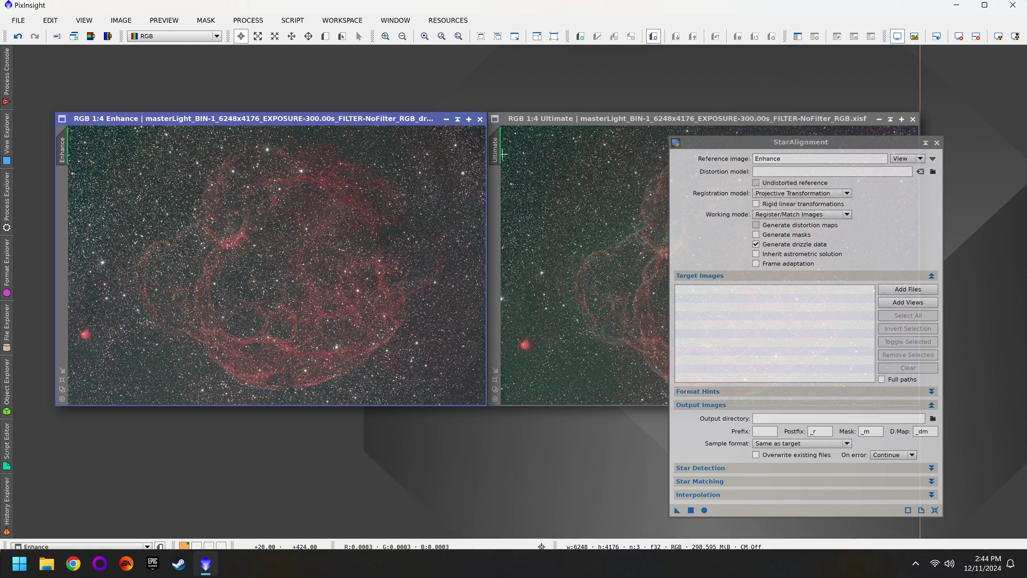
pyautogui.moveTo(495, 150); pyautogui.dragTo(740, 311)
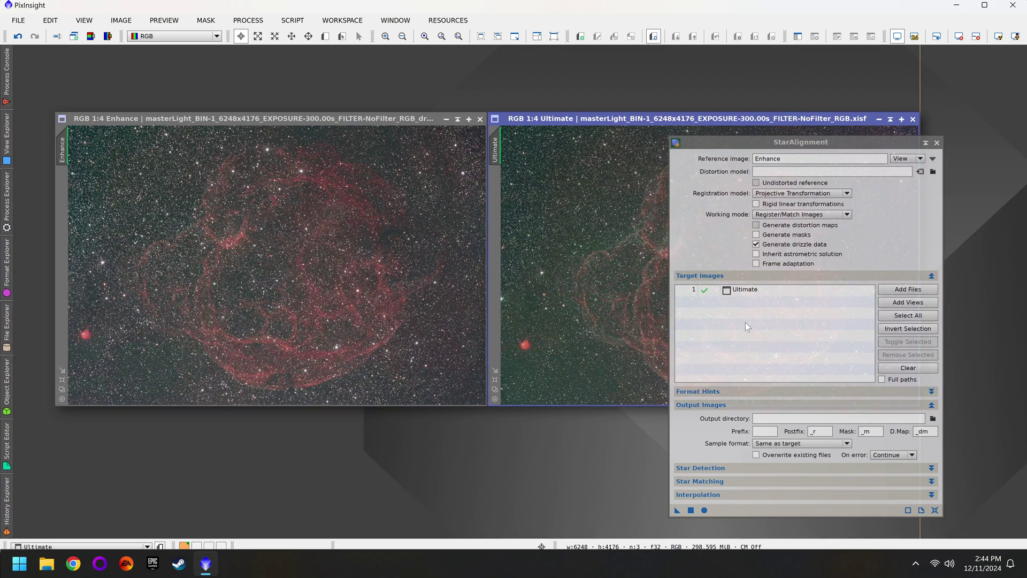
# Step: Run StarAlignment globally, shade Ultimate, and place Ultimate_registered beside Enhance
pyautogui.click(705, 510)
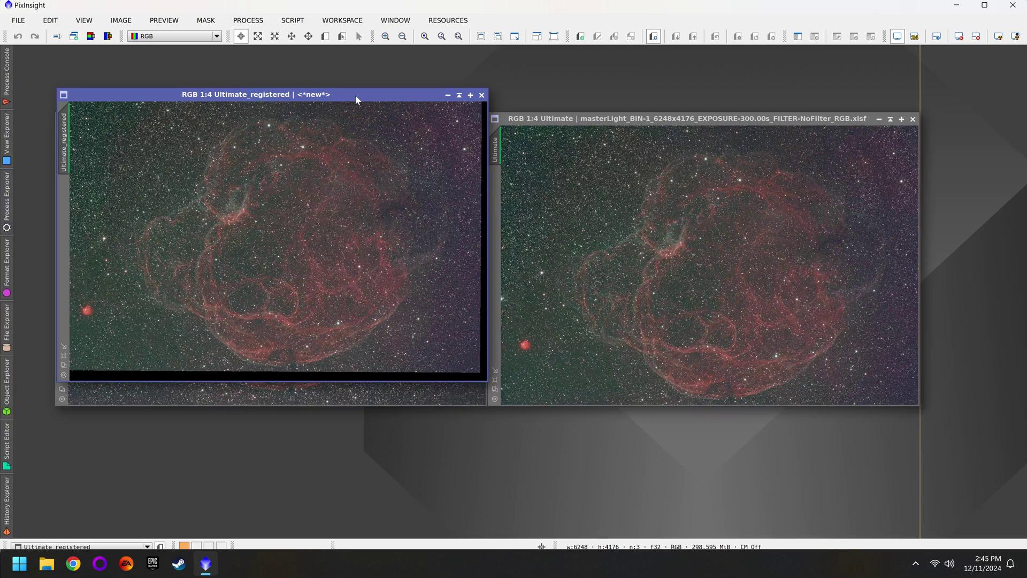
pyautogui.moveTo(356, 95); pyautogui.dragTo(356, 124)
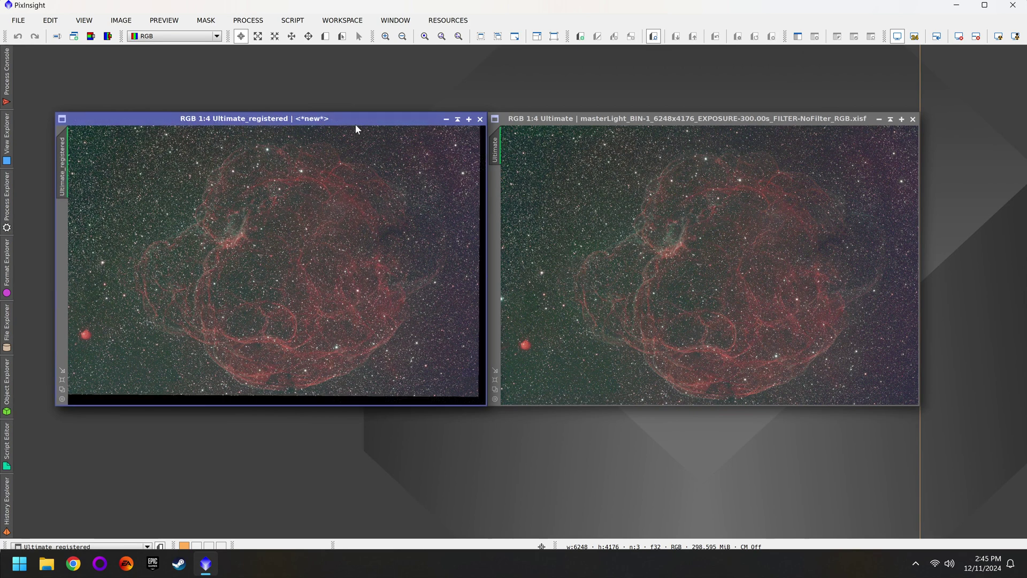
pyautogui.click(890, 119)
pyautogui.moveTo(647, 122); pyautogui.dragTo(703, 118)
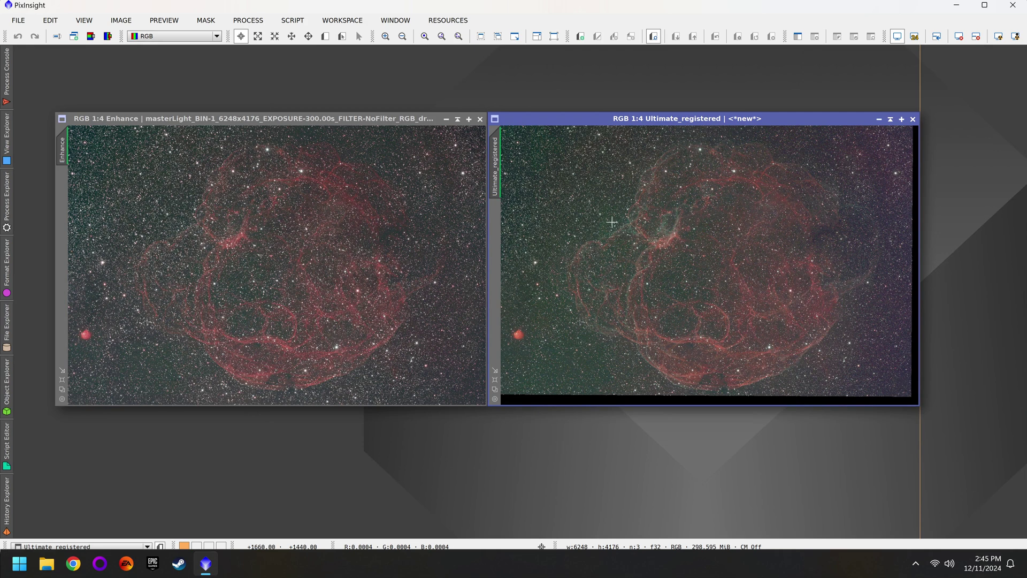
# Step: Open StarXTerminator with Large Overlap off and Generate Star Image on
pyautogui.click(6, 198)
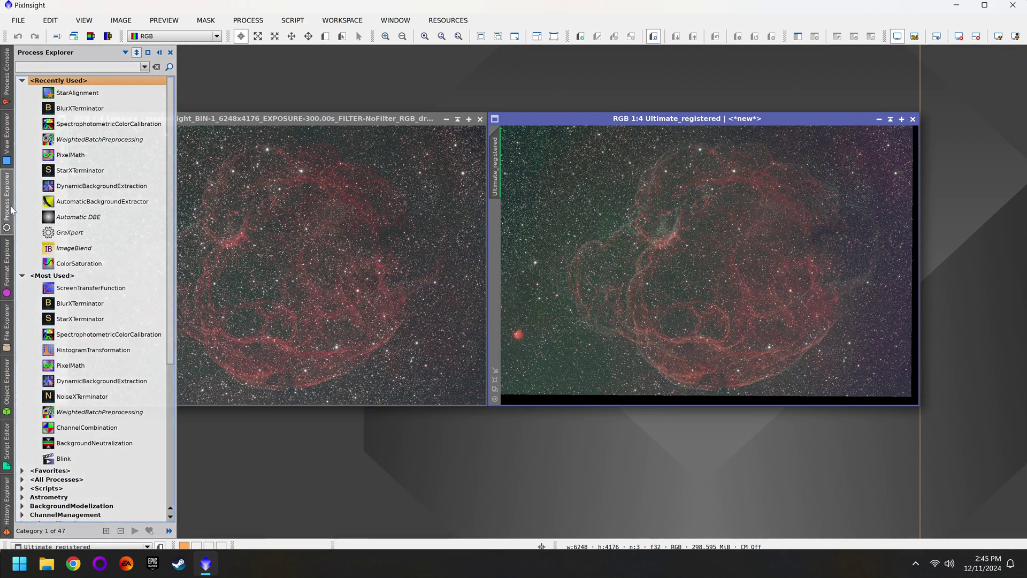
pyautogui.doubleClick(80, 170)
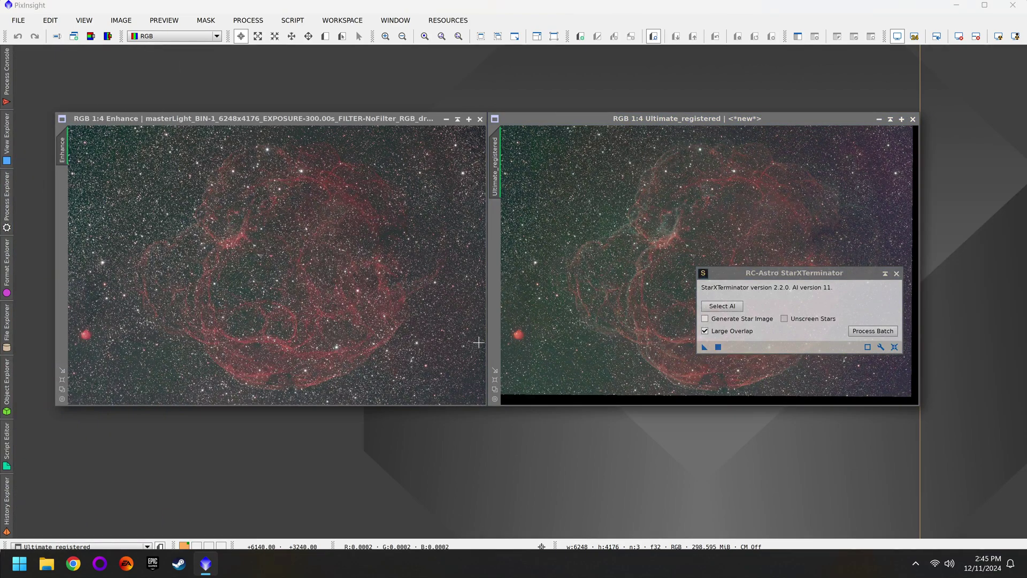
pyautogui.click(726, 332)
pyautogui.click(705, 319)
# Step: Remove the stars from Ultimate_registered and Enhance, creating separate star images
pyautogui.moveTo(705, 346); pyautogui.dragTo(648, 345)
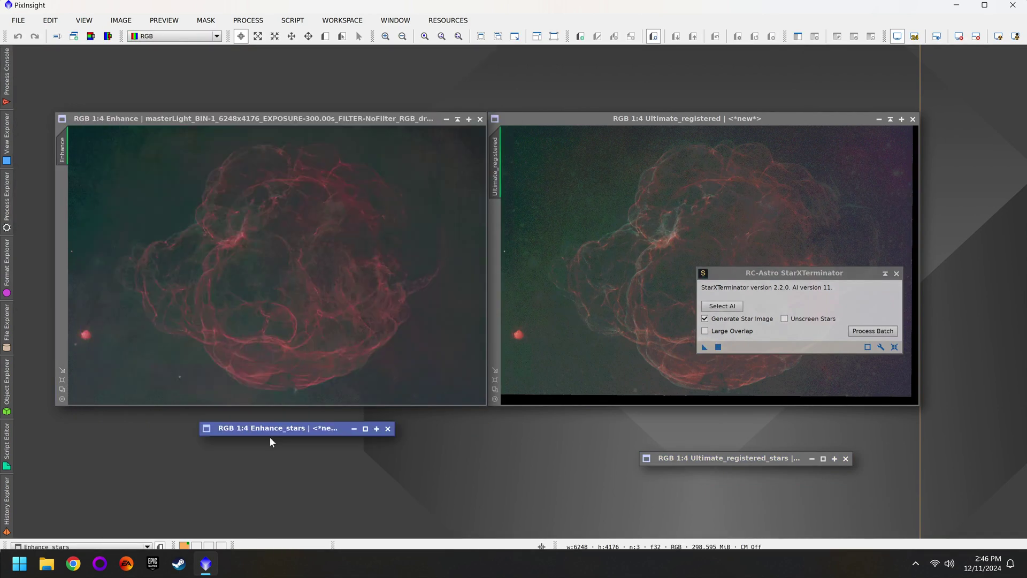
pyautogui.click(680, 124)
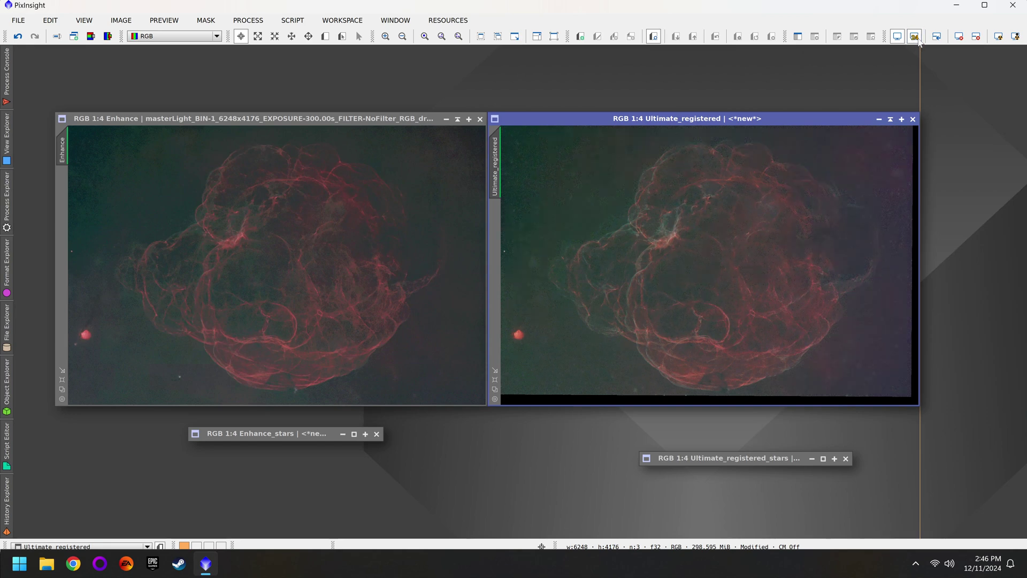
pyautogui.click(392, 123)
pyautogui.click(915, 36)
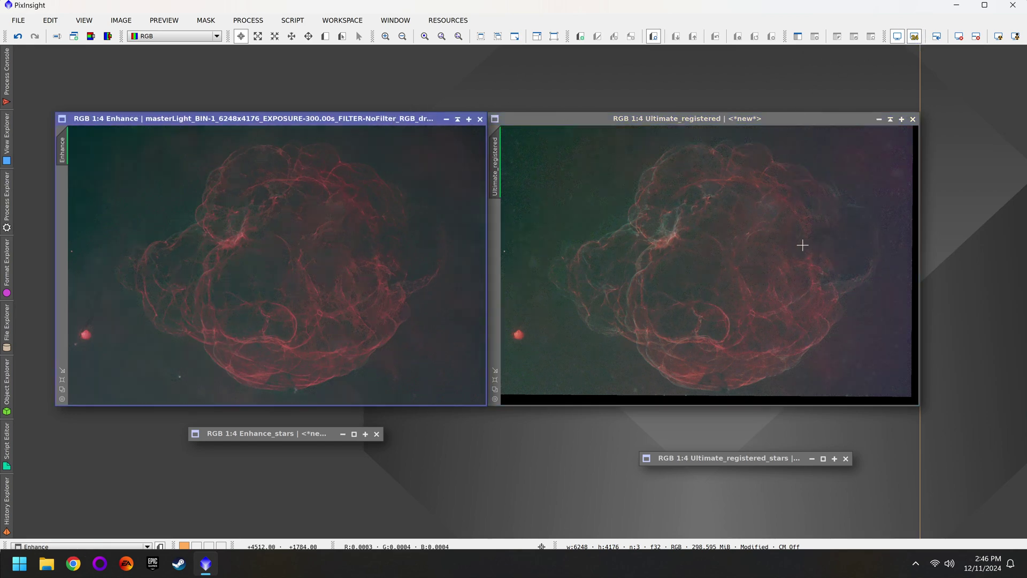
# Step: Match Enhance and Ultimate_registered to the same zoomed region, then zoom both out to the whole nebula
pyautogui.click(689, 119)
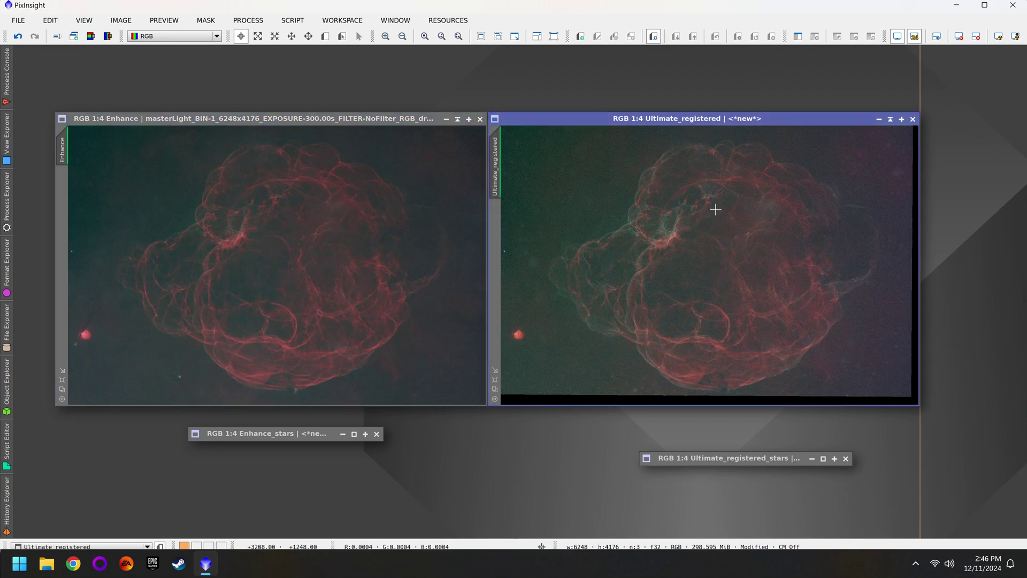
pyautogui.scroll(3, 671, 215)
pyautogui.scroll(1, 671, 216)
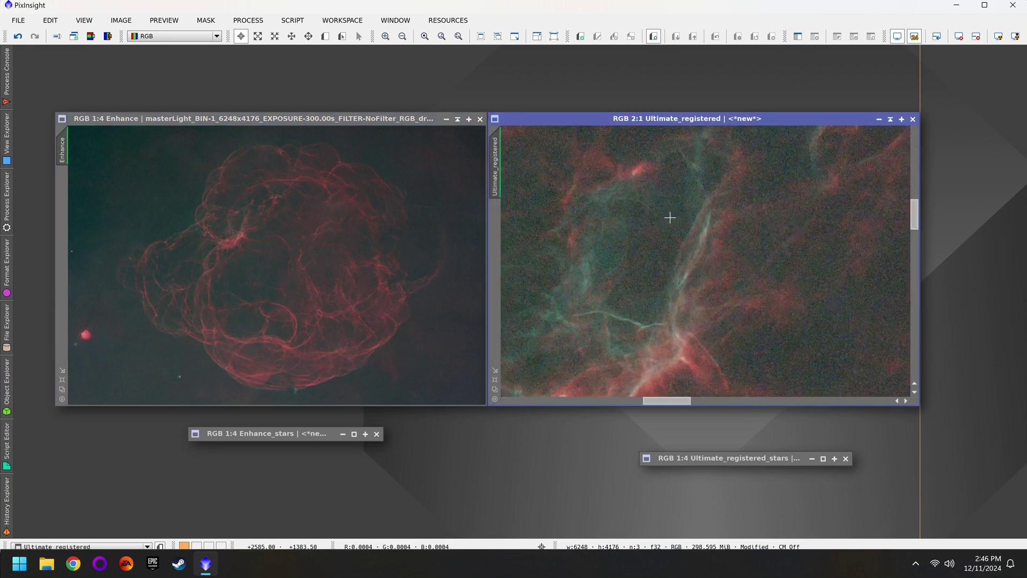
pyautogui.moveTo(502, 179); pyautogui.dragTo(62, 150)
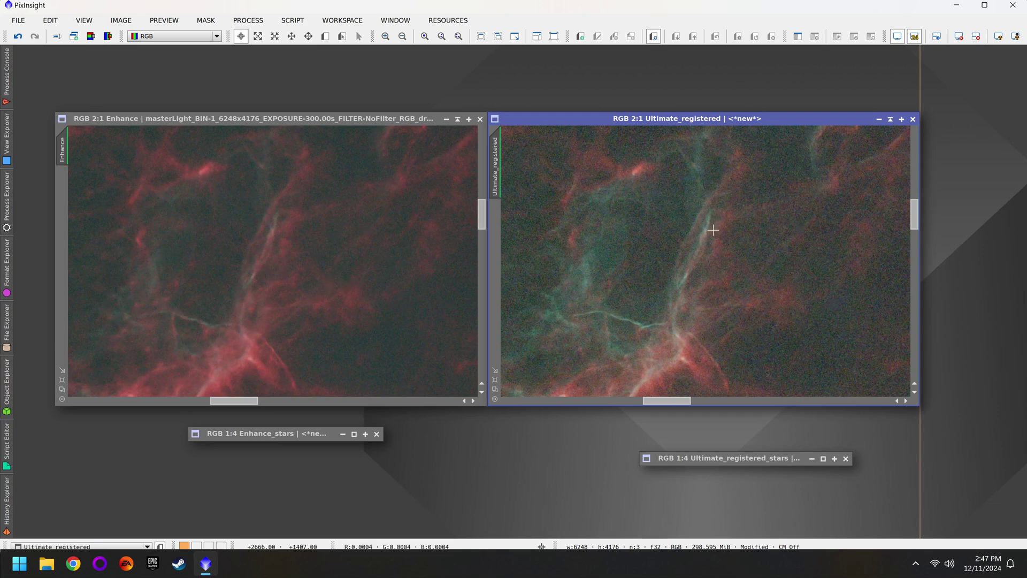
pyautogui.click(389, 118)
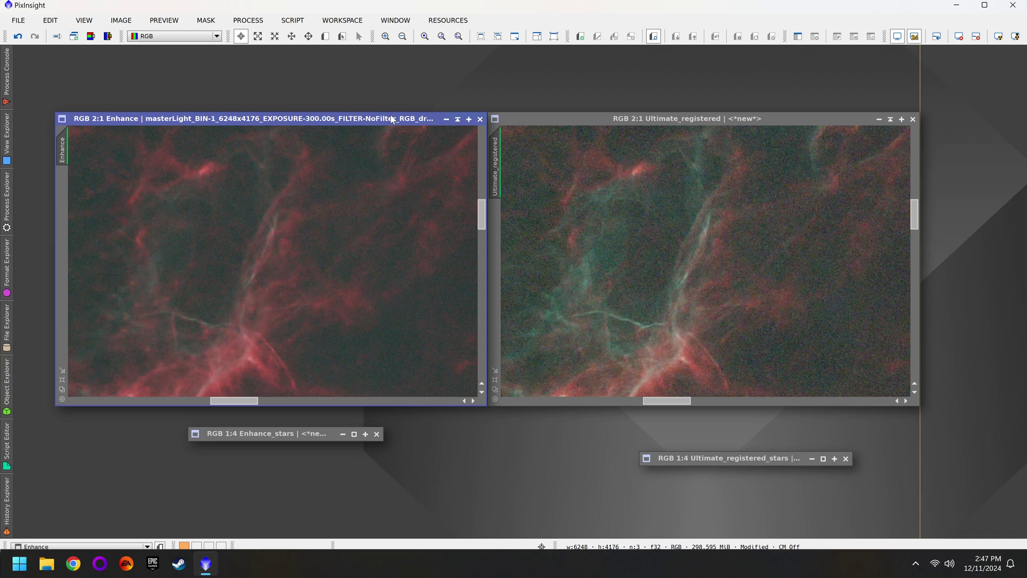
pyautogui.click(734, 316)
pyautogui.scroll(-3, 733, 316)
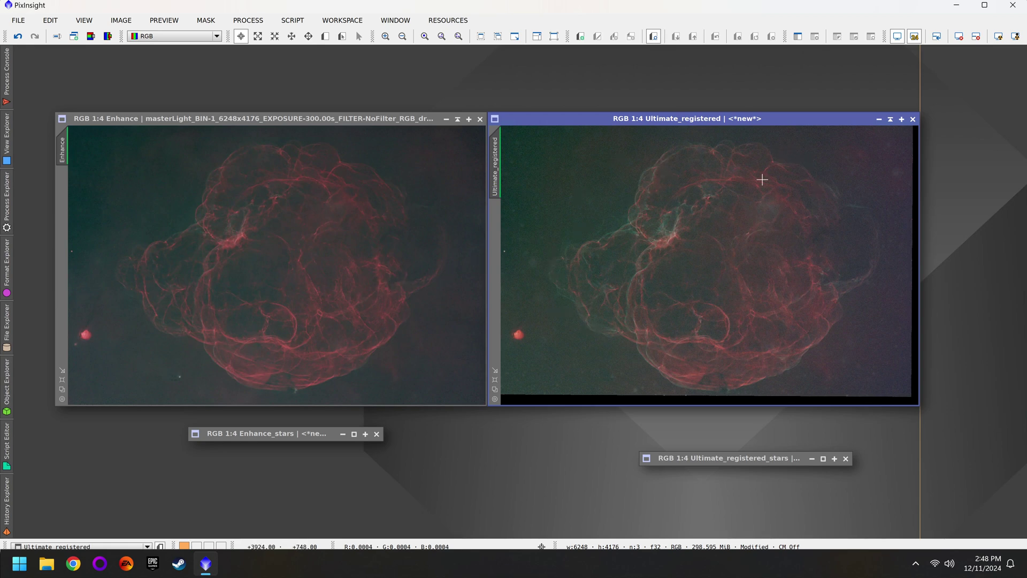
pyautogui.click(333, 131)
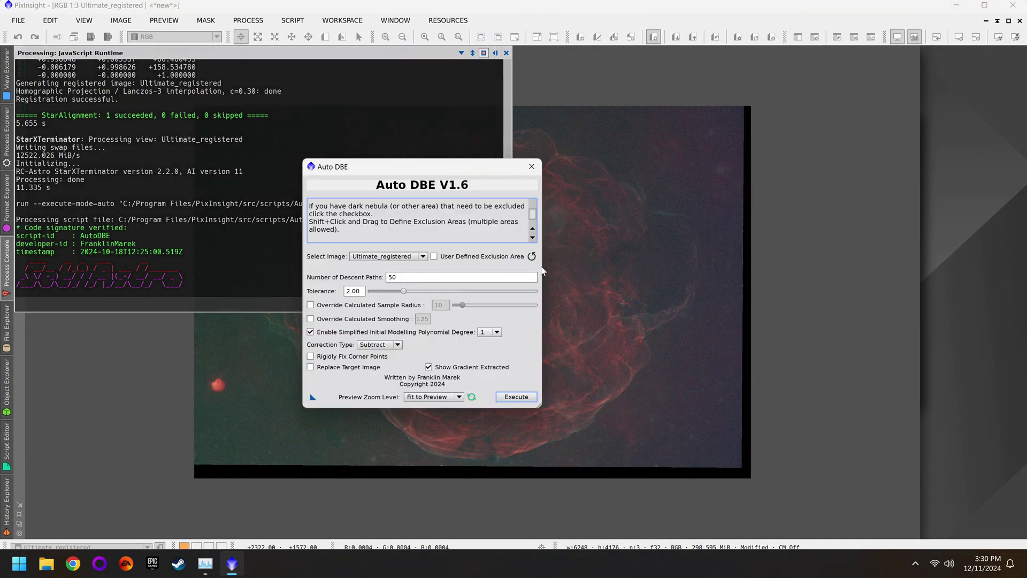
pyautogui.click(386, 344)
pyautogui.click(383, 365)
pyautogui.click(510, 397)
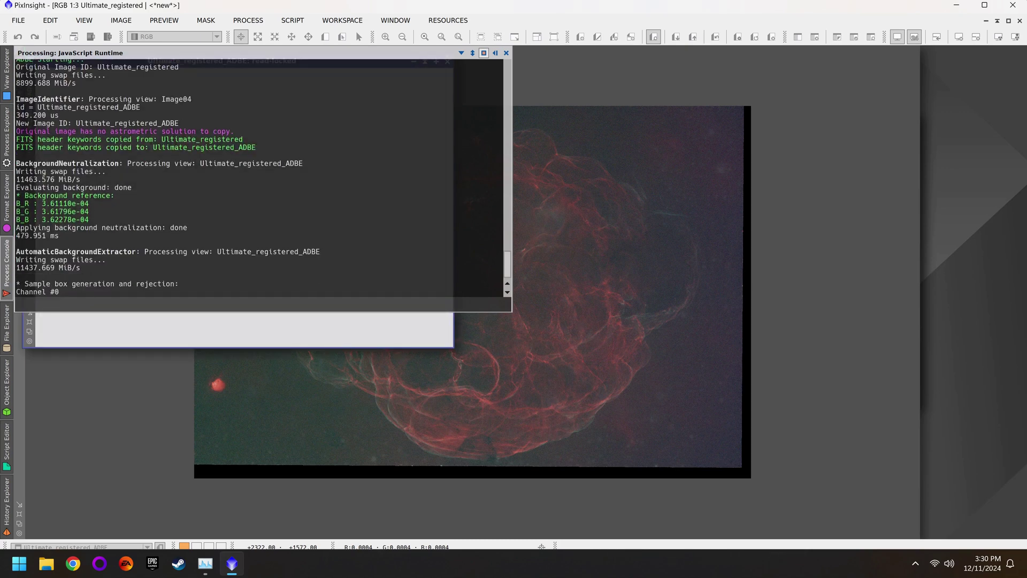
pyautogui.moveTo(315, 60); pyautogui.dragTo(597, 159)
pyautogui.click(651, 151)
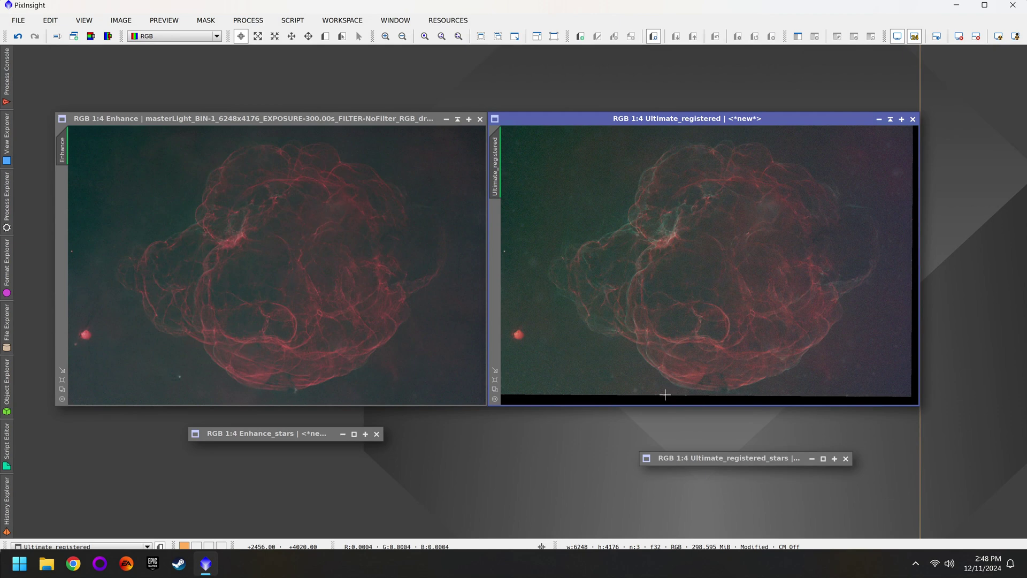
# Step: Show the Process Explorer list from the left dock
pyautogui.click(6, 203)
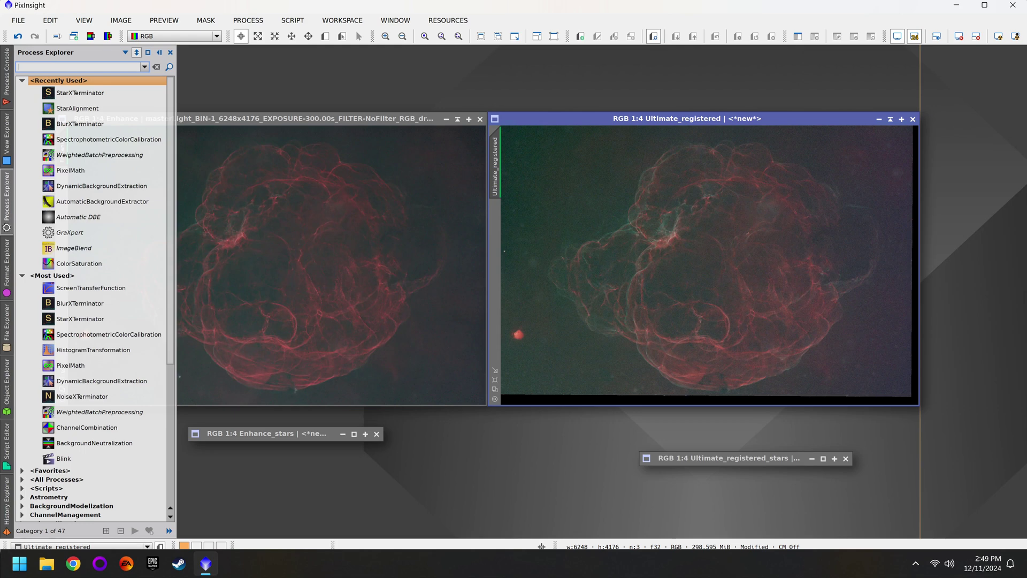
# Step: Open PixelMath and enter the expression mean(Enhance,Ultimate_registered)
pyautogui.write('pix')
pyautogui.click(75, 90)
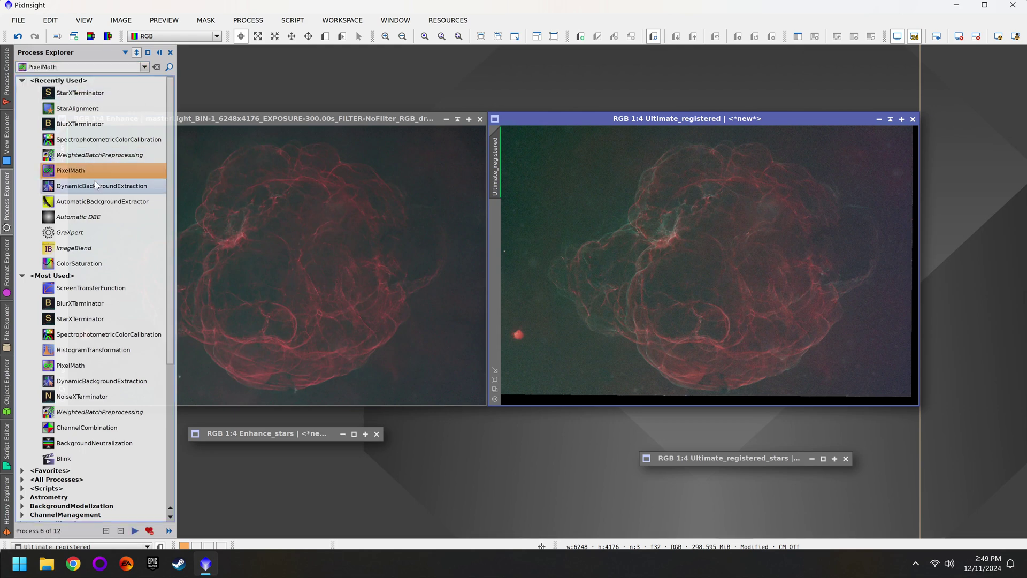
pyautogui.doubleClick(84, 169)
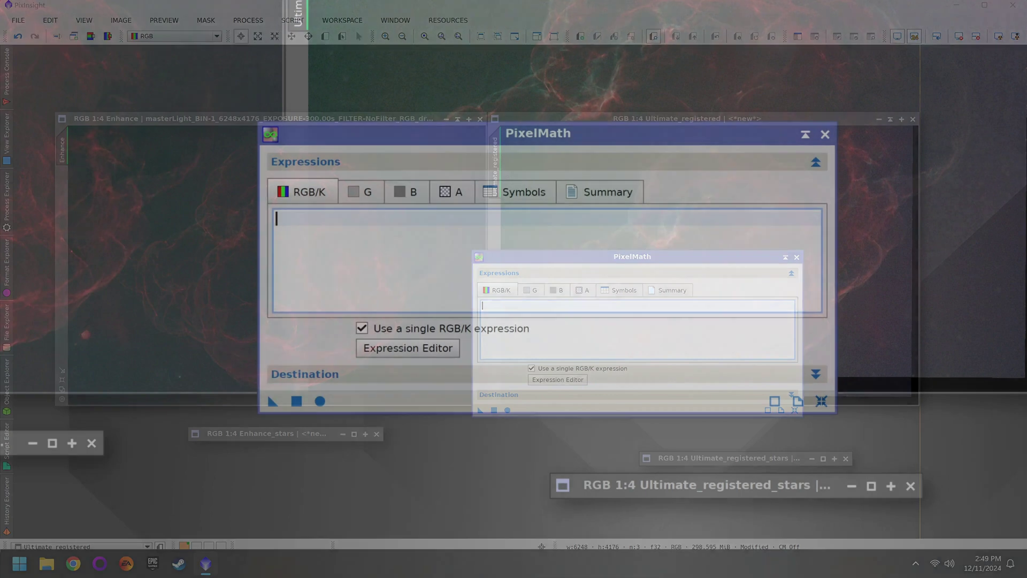
pyautogui.write('mea')
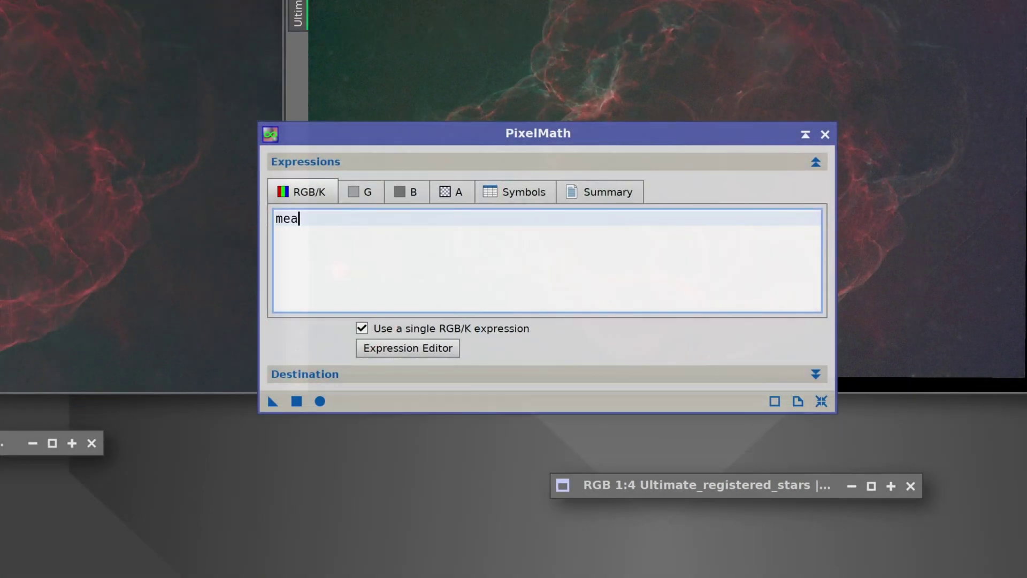
pyautogui.write('n(Enhance,')
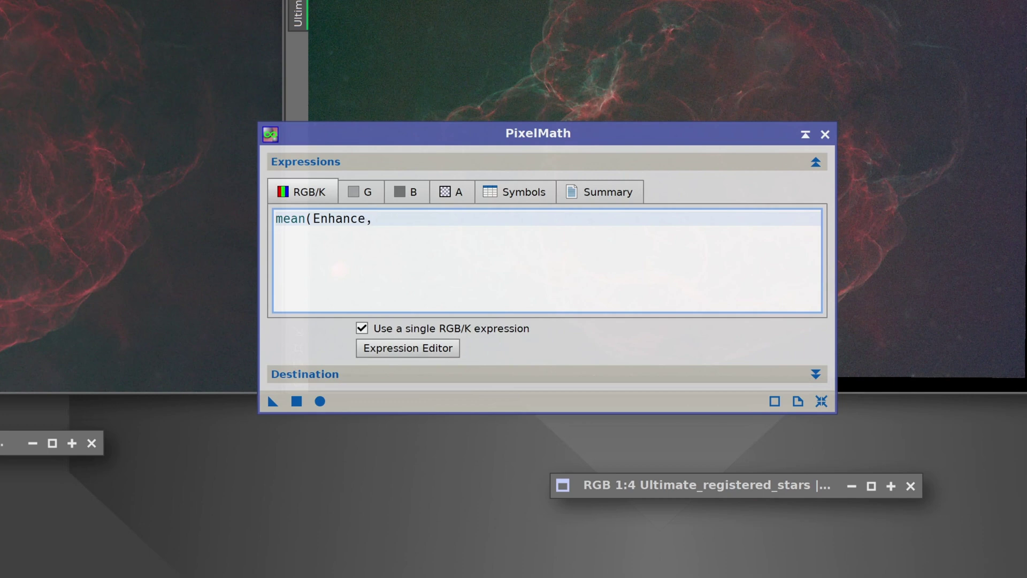
pyautogui.write('Ultimate_registered')
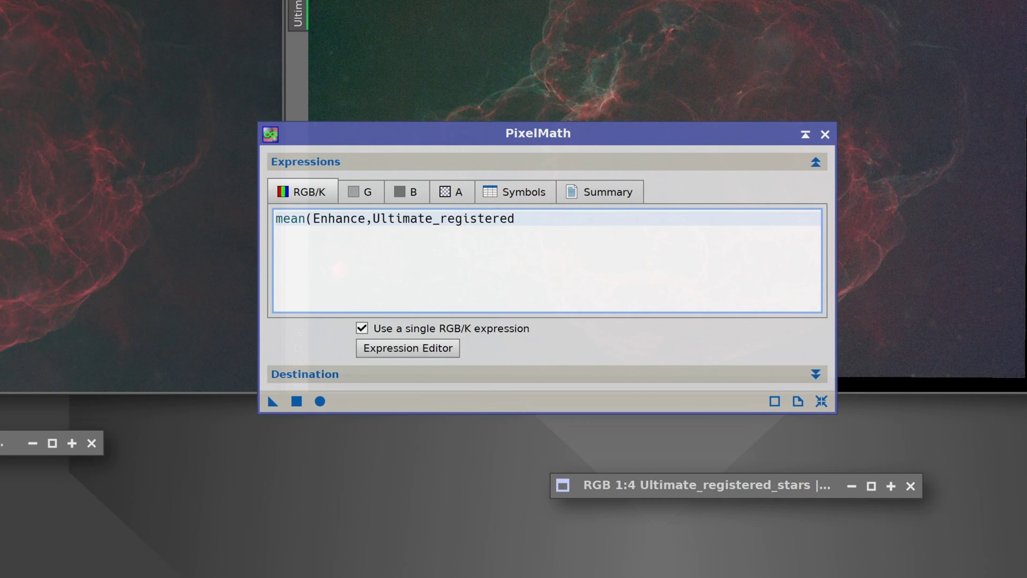
pyautogui.write(')')
# Step: Set the PixelMath destination to Create new image
pyautogui.click(459, 379)
pyautogui.moveTo(506, 140); pyautogui.dragTo(527, 0)
pyautogui.click(410, 418)
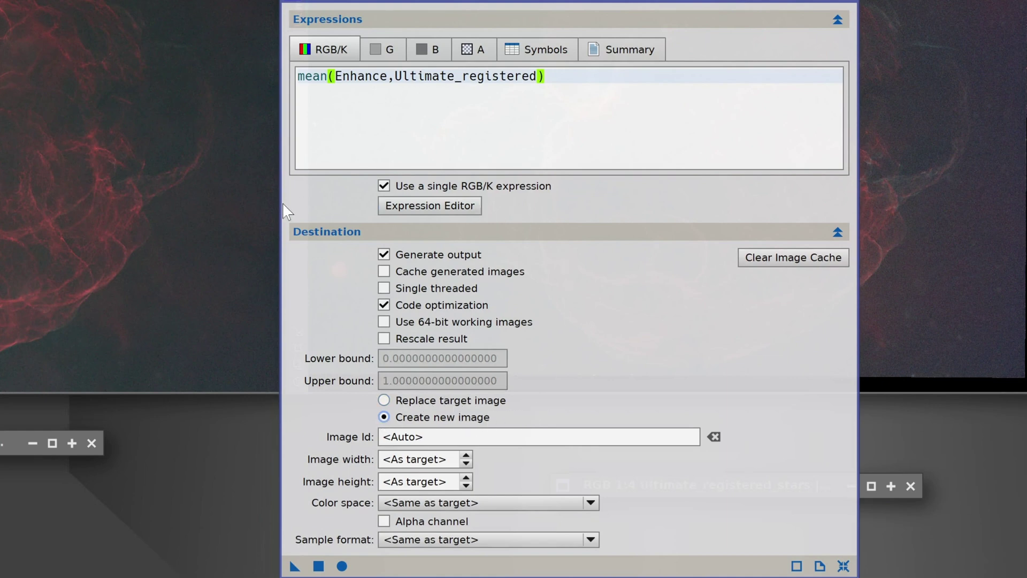
# Step: Create the averaged image and match Ultimate_registered's zoom and position to it
pyautogui.click(318, 566)
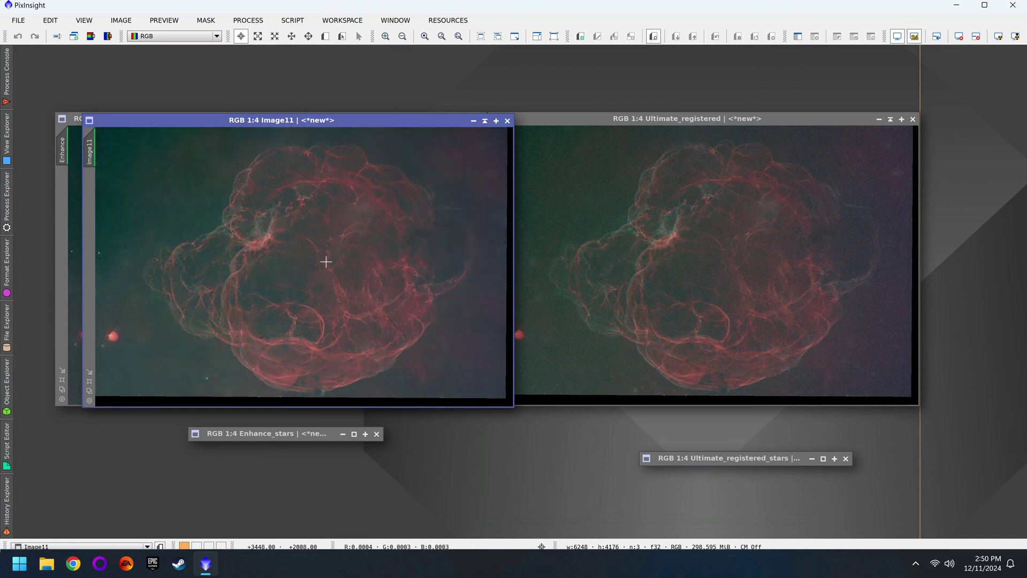
pyautogui.moveTo(341, 119); pyautogui.dragTo(319, 124)
pyautogui.scroll(3, 223, 193)
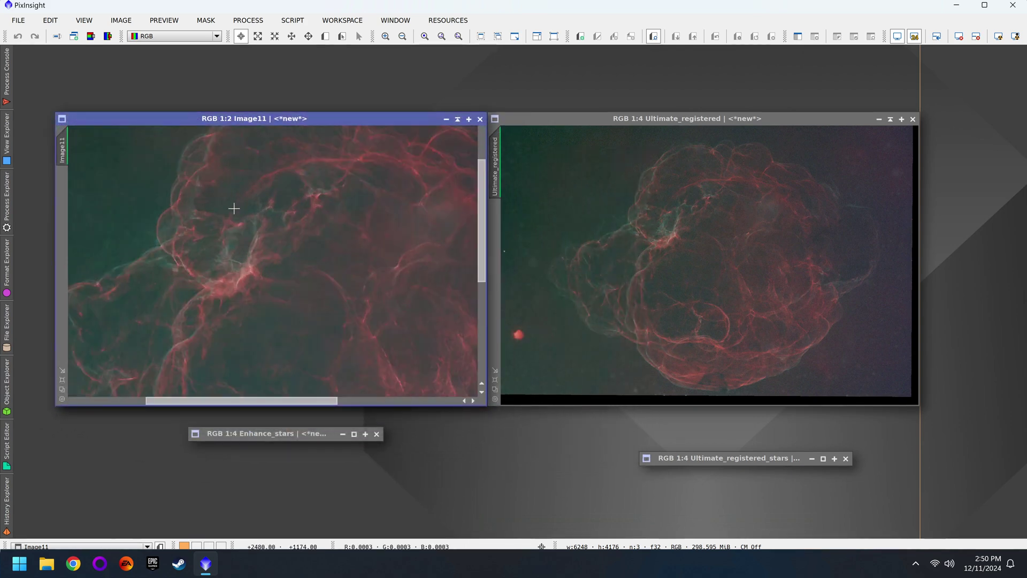
pyautogui.scroll(1, 230, 358)
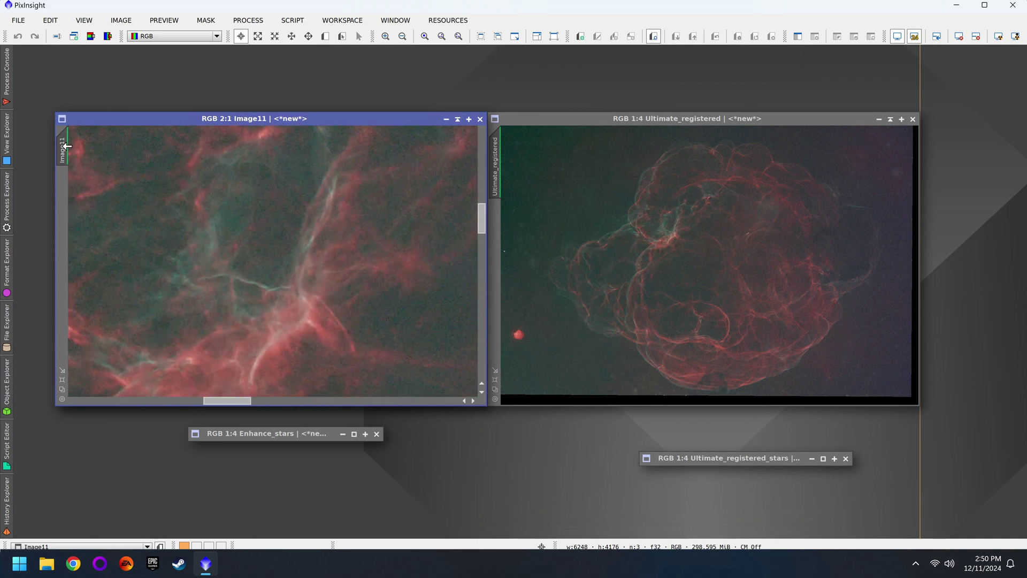
pyautogui.moveTo(497, 173); pyautogui.dragTo(498, 177)
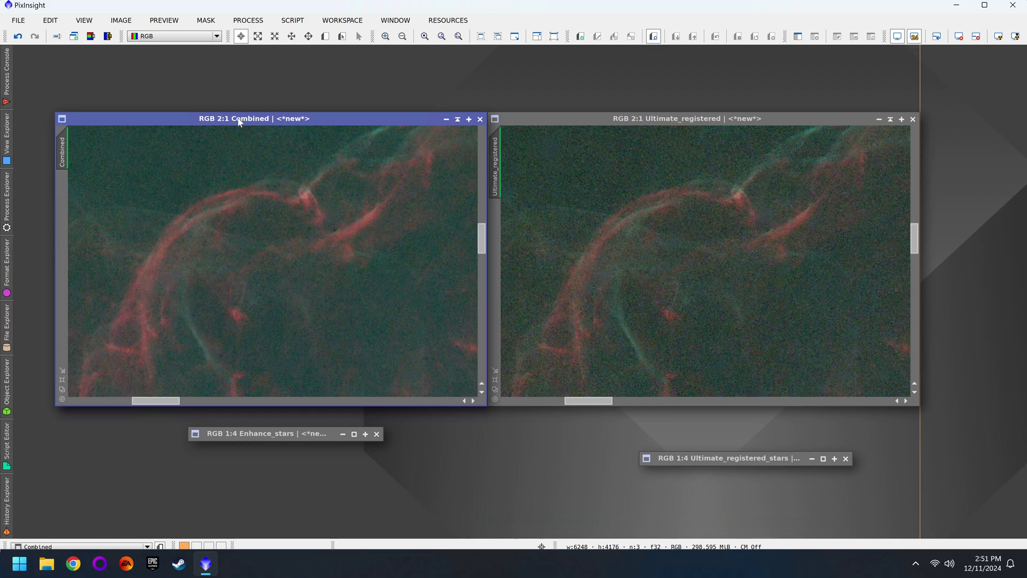
# Step: Move Combined to the right and match the Enhance view to it for comparison
pyautogui.moveTo(243, 120); pyautogui.dragTo(672, 123)
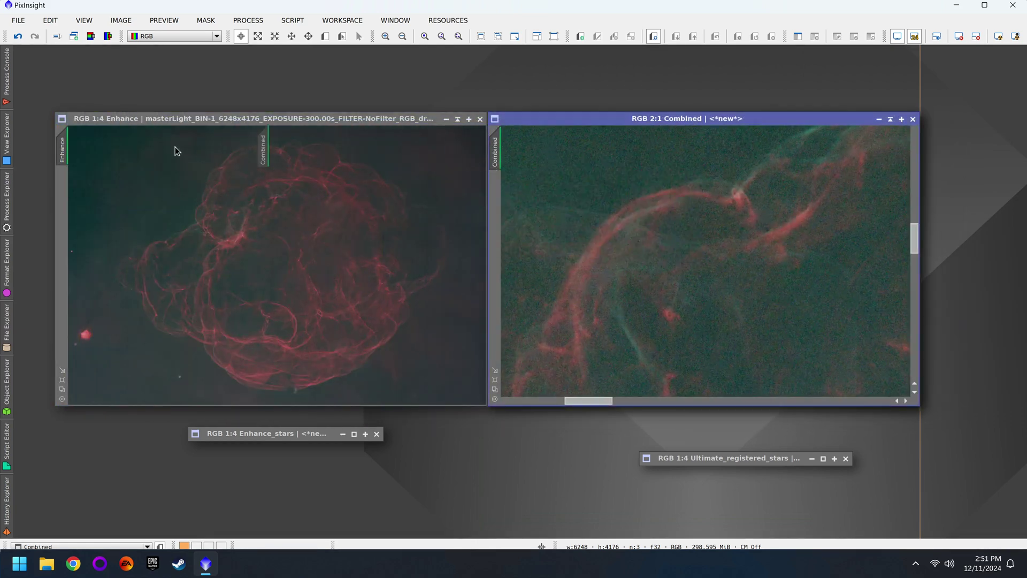
pyautogui.moveTo(64, 149); pyautogui.dragTo(64, 150)
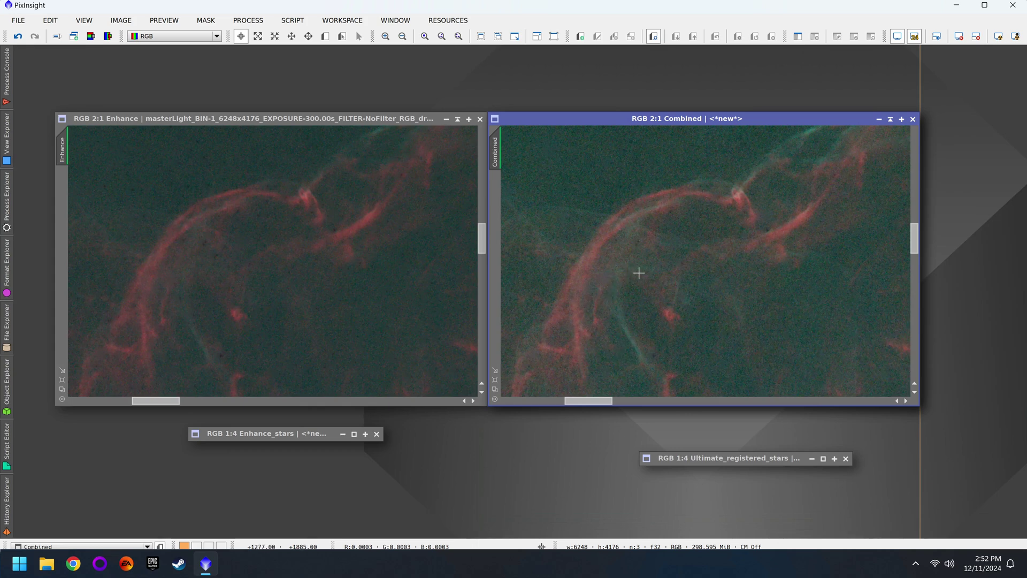
pyautogui.moveTo(562, 257); pyautogui.dragTo(340, 332)
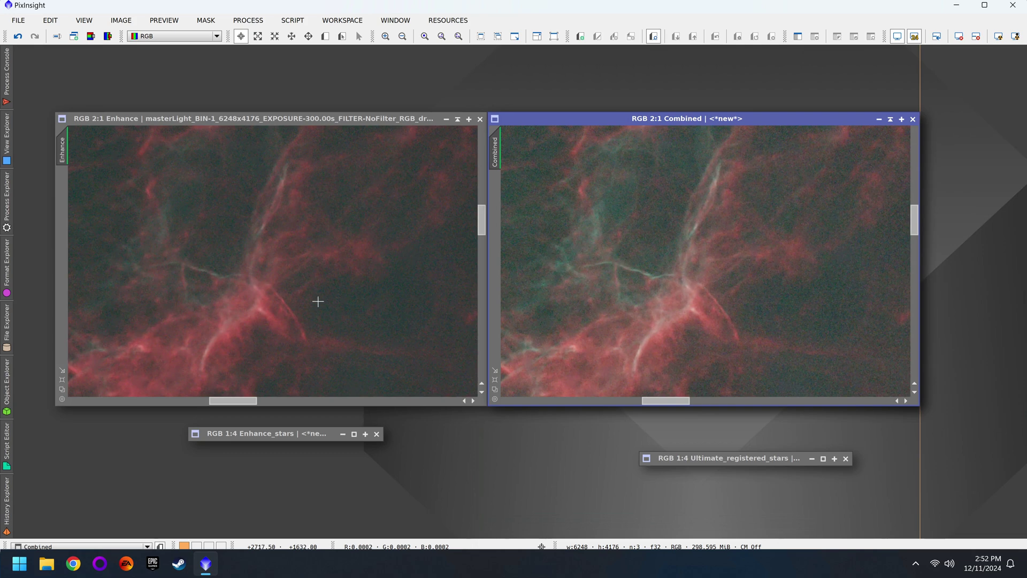
pyautogui.scroll(-4, 318, 300)
pyautogui.scroll(-4, 653, 311)
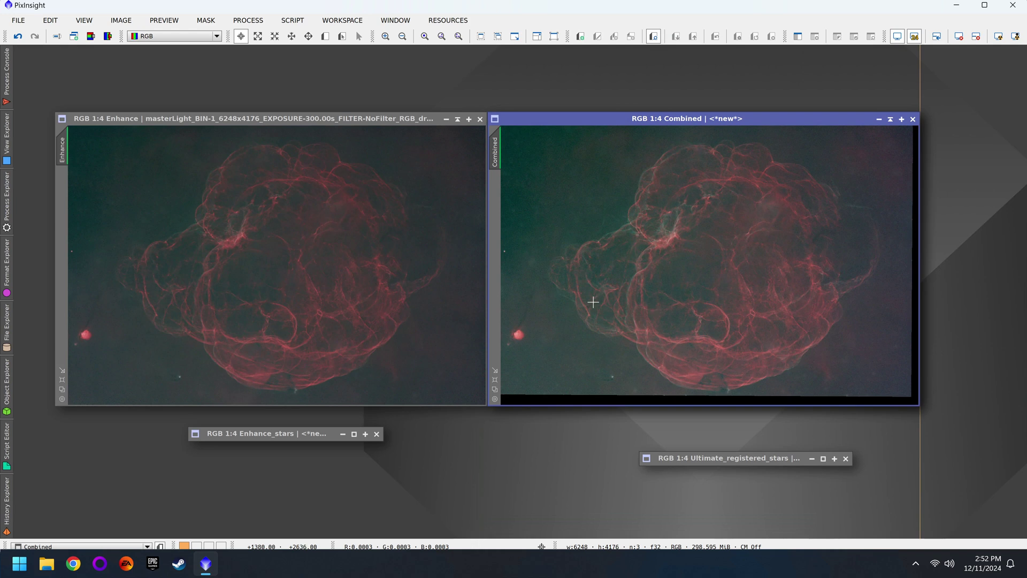
# Step: Maximize the Combined window and zoom to show the entire nebula
pyautogui.click(879, 119)
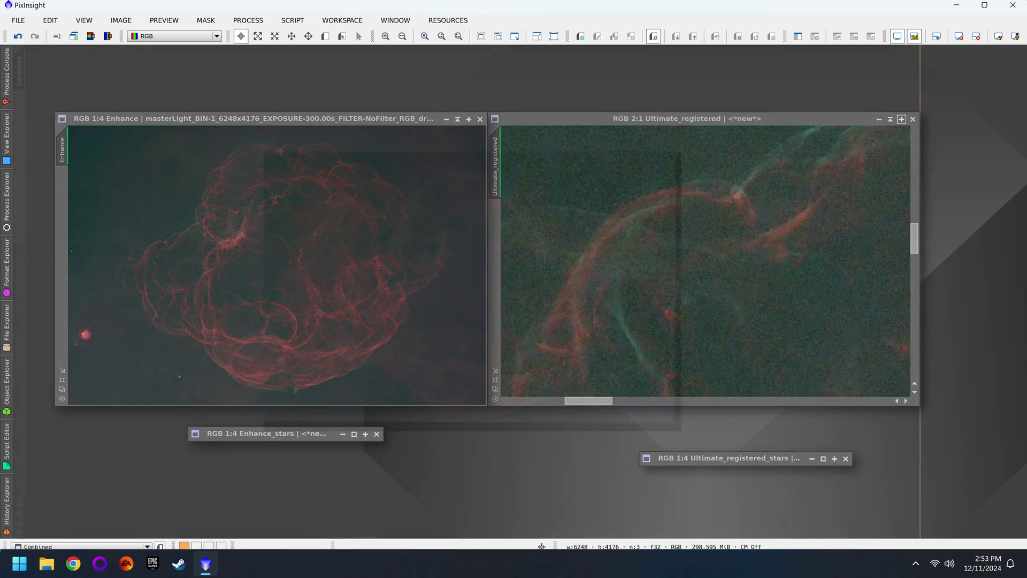
pyautogui.scroll(3, 663, 239)
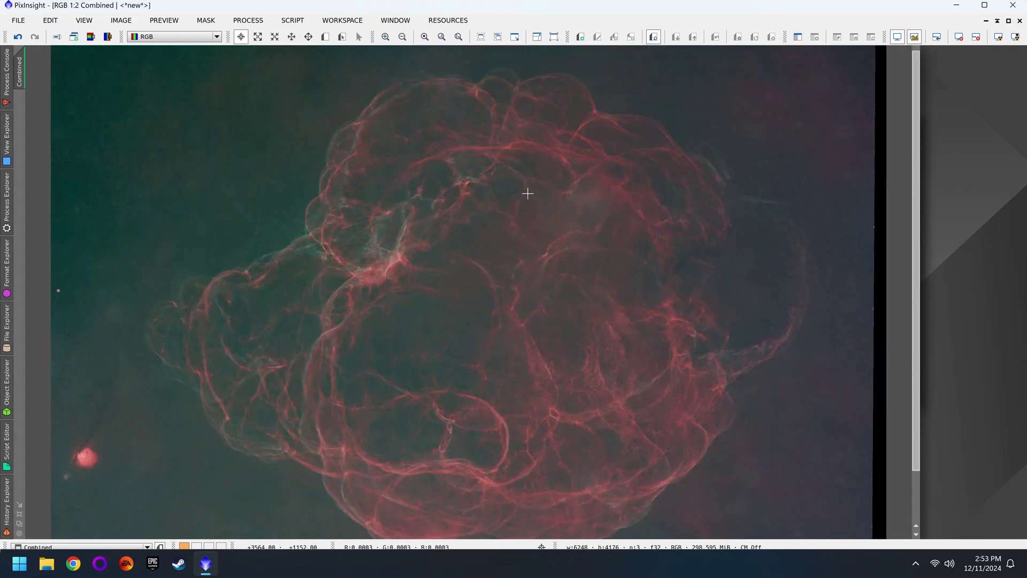
pyautogui.scroll(-1, 527, 193)
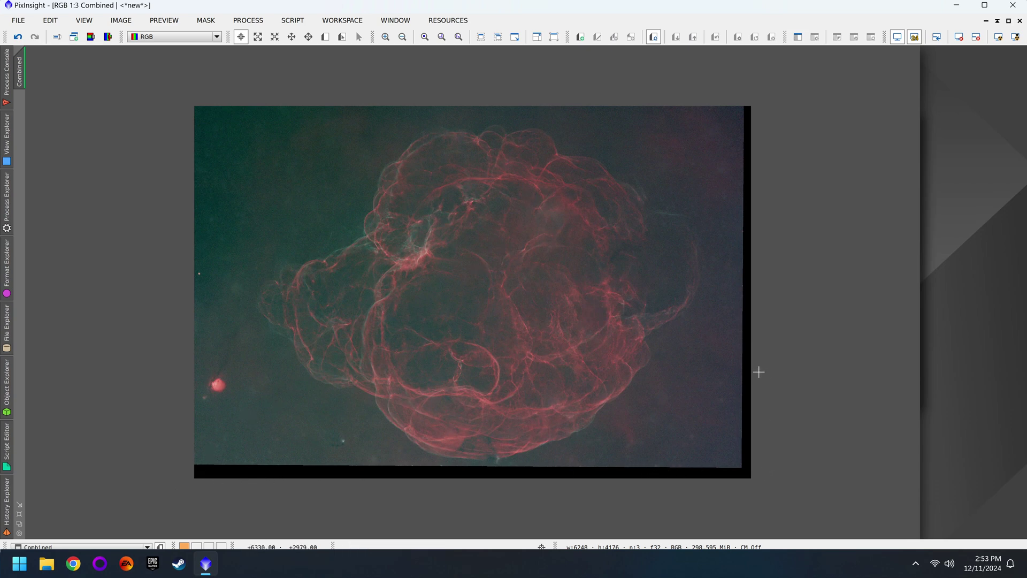
# Step: Run DynamicBackgroundExtraction on Combined using a generated sample grid, producing Combined_DBE
pyautogui.click(6, 198)
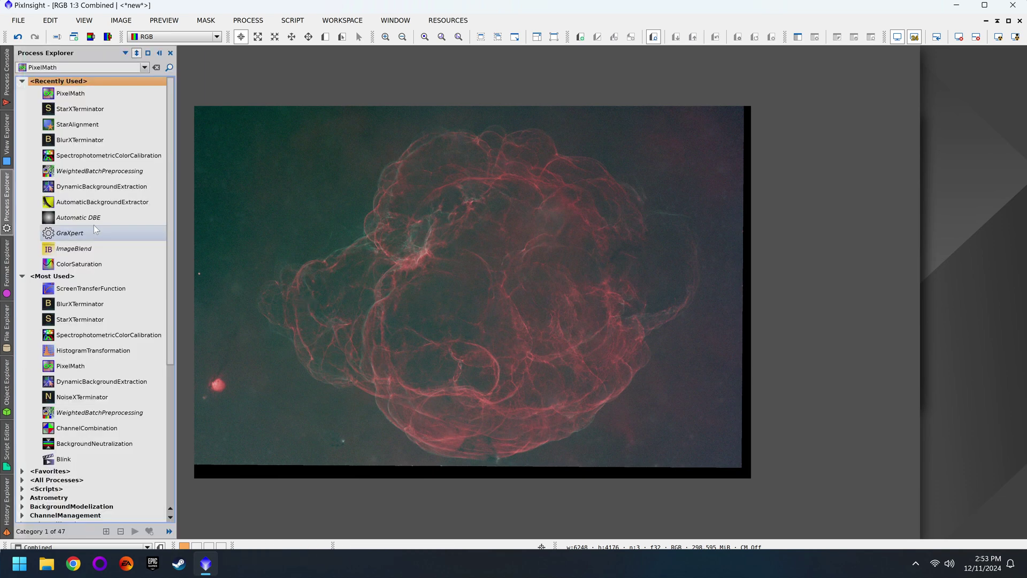
pyautogui.doubleClick(107, 186)
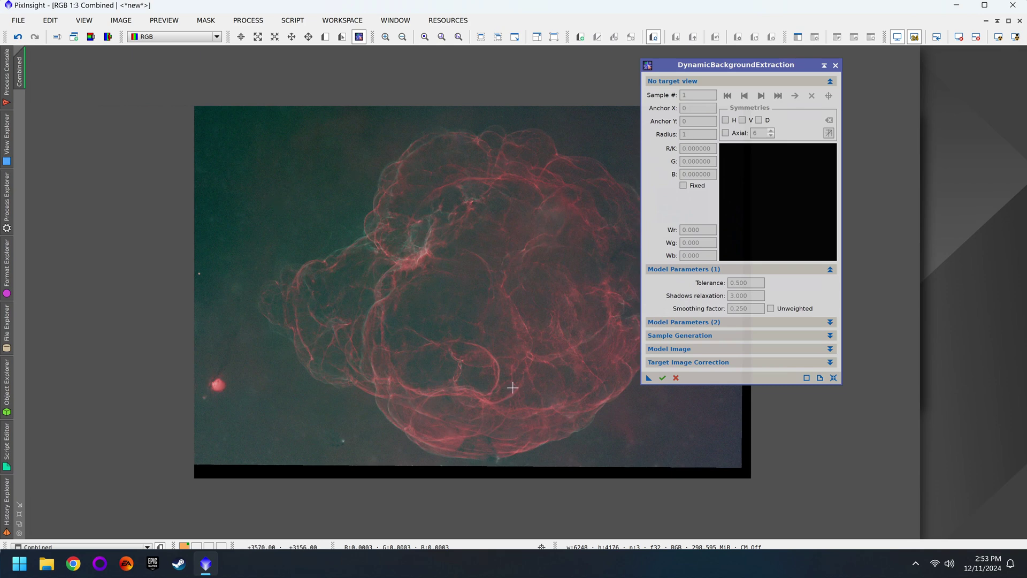
pyautogui.click(551, 369)
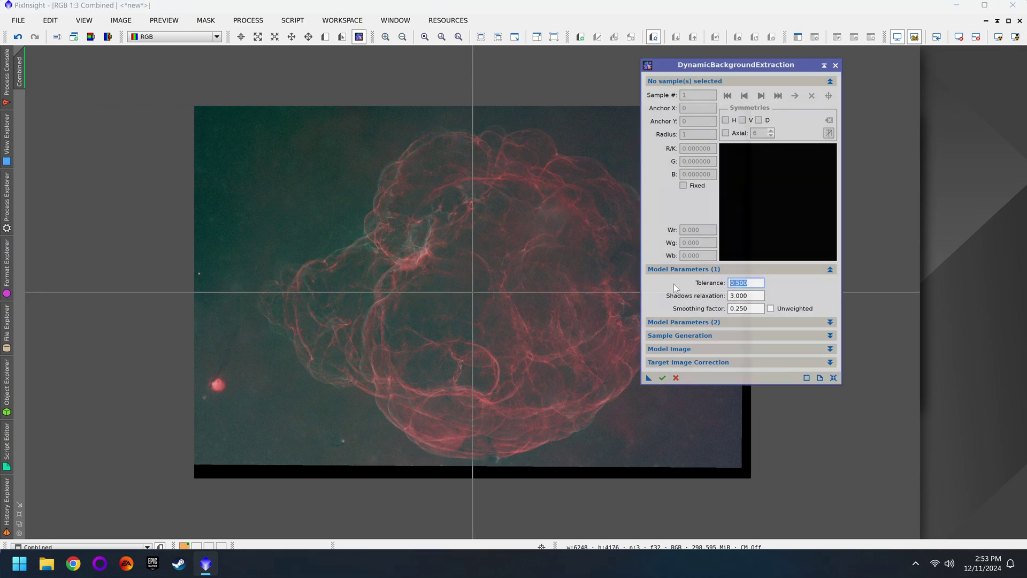
pyautogui.click(690, 335)
pyautogui.click(789, 363)
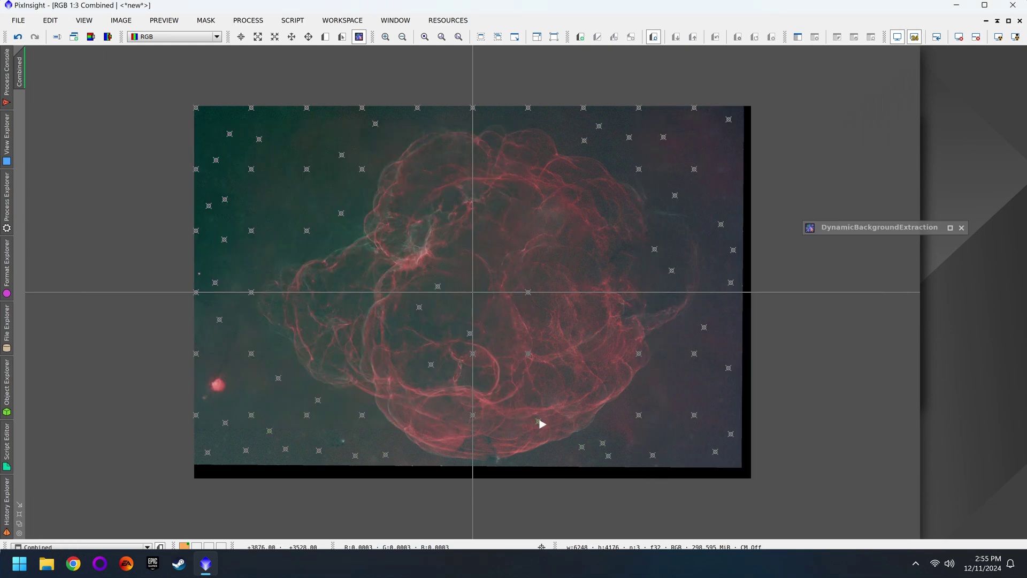
pyautogui.click(662, 511)
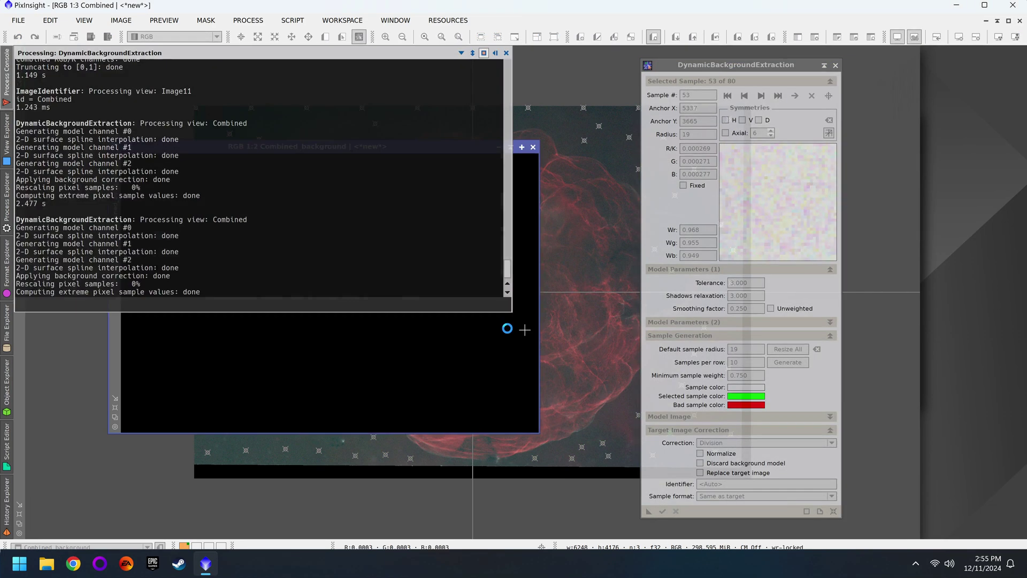
pyautogui.click(836, 66)
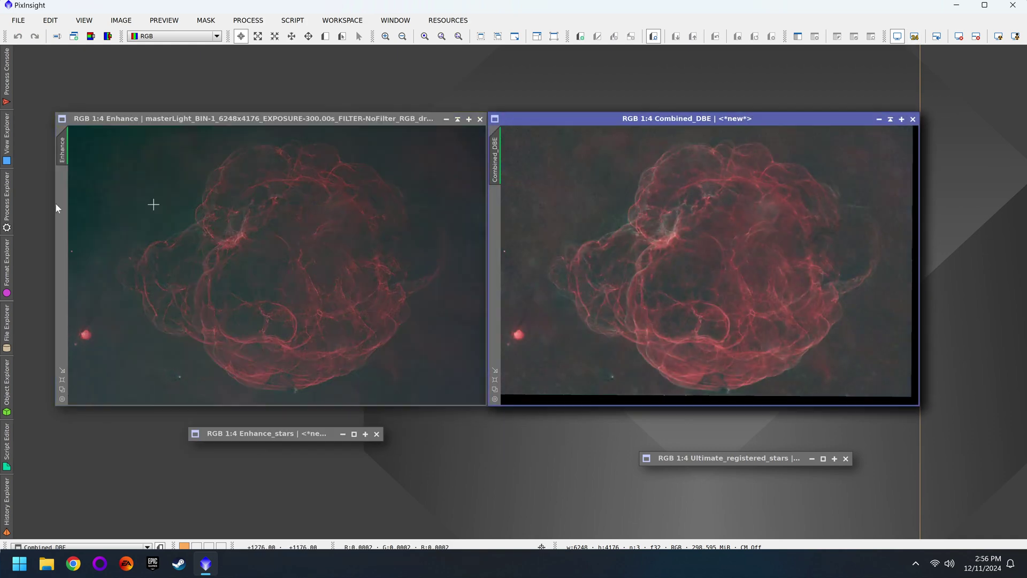
# Step: Run the Automatic DBE script on Enhance to produce Enhance_ADBE
pyautogui.click(6, 206)
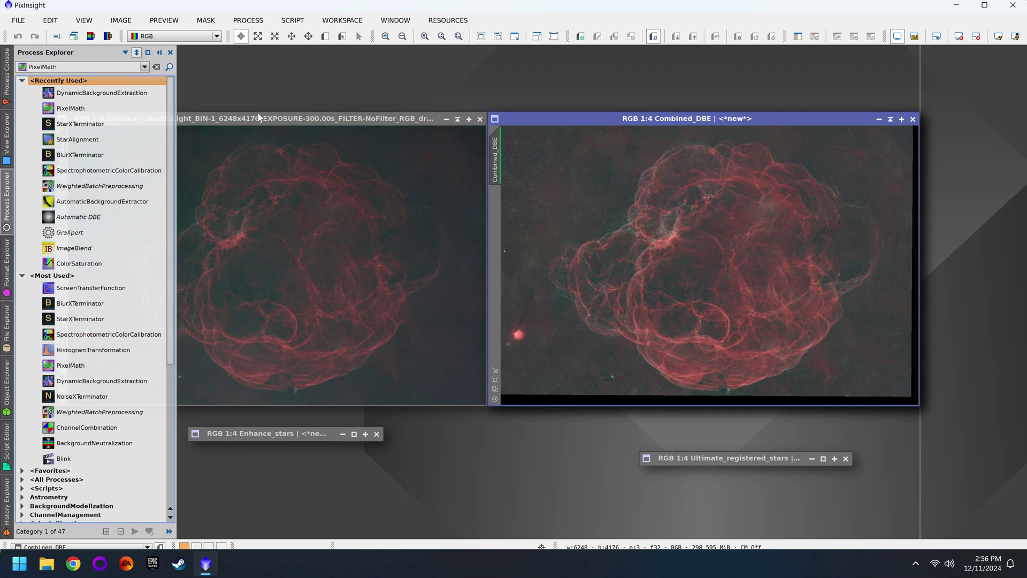
pyautogui.click(217, 166)
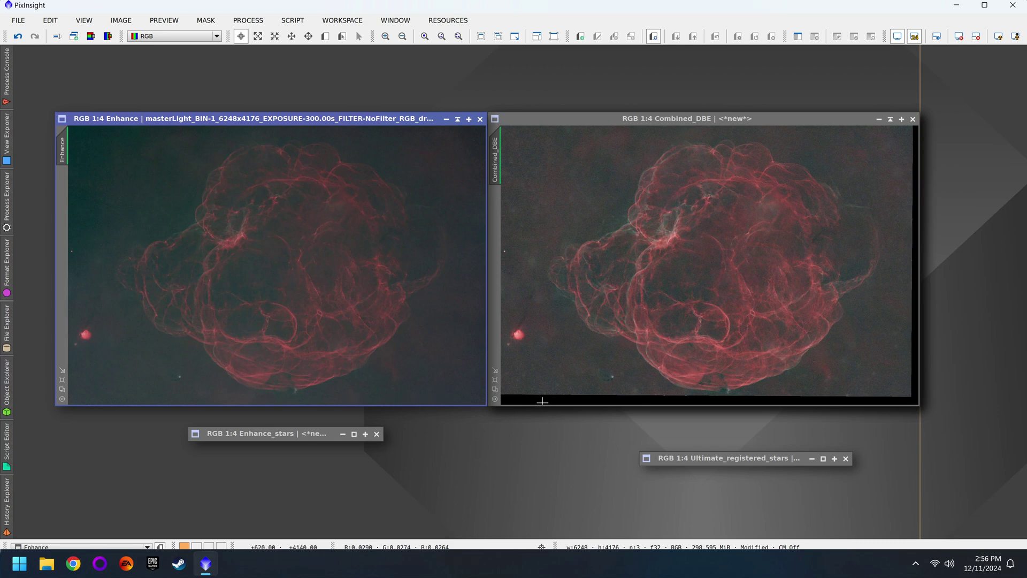
pyautogui.moveTo(7, 197)
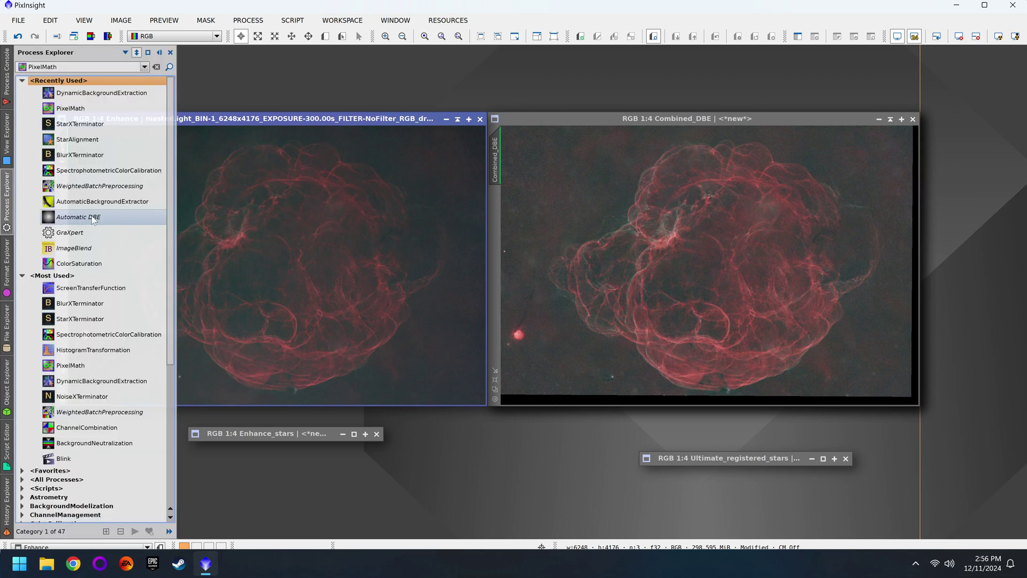
pyautogui.doubleClick(93, 218)
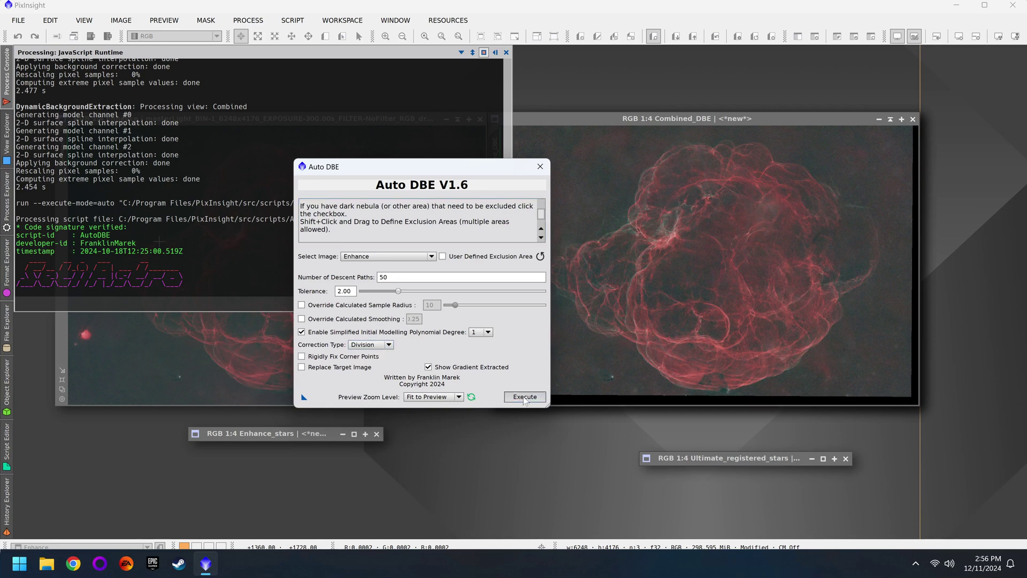
pyautogui.press('Return')
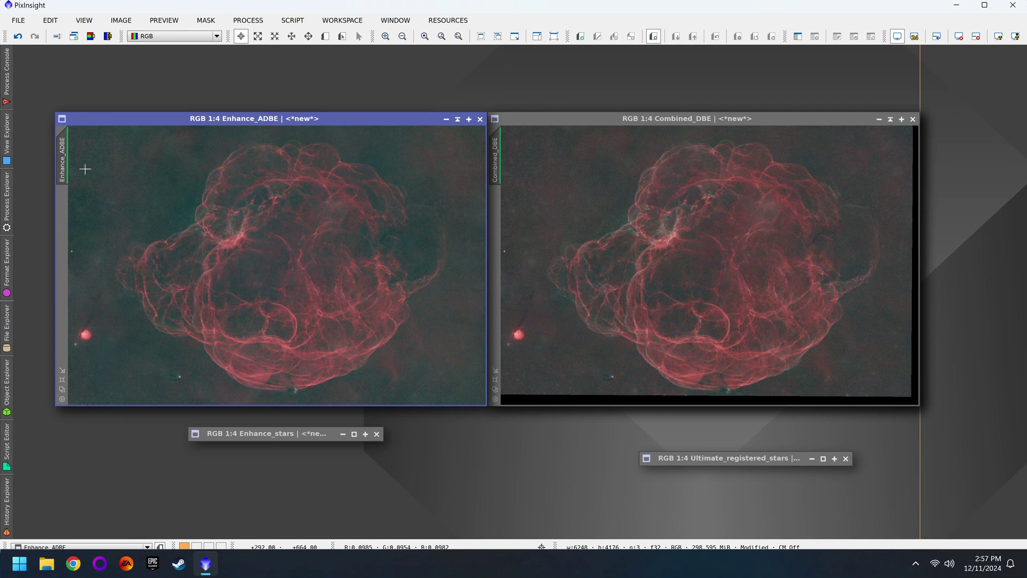
# Step: Open Enhance_ADBE's processing history, dismiss the error and close the open DBE session
pyautogui.rightClick(63, 158)
pyautogui.click(141, 262)
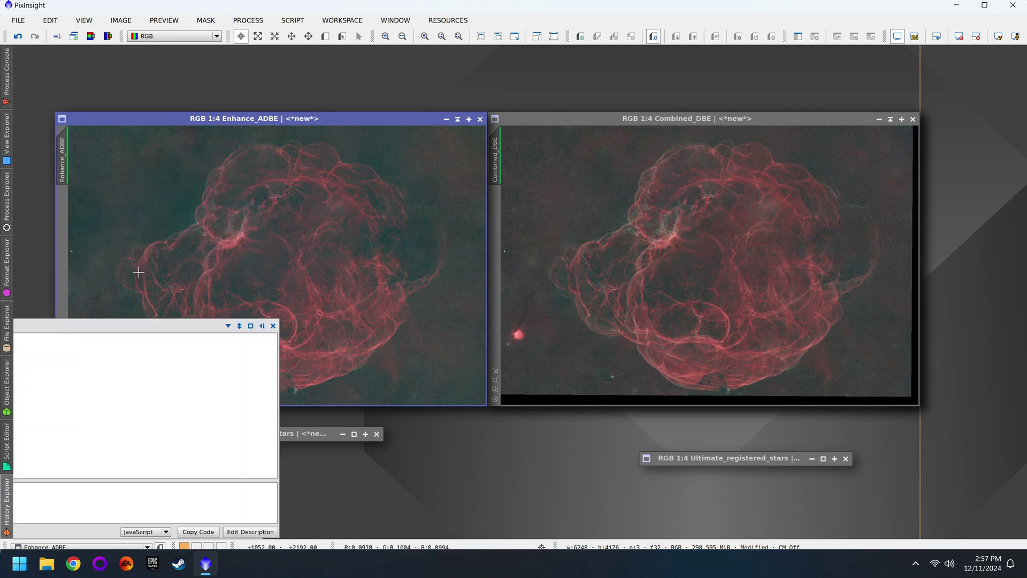
pyautogui.doubleClick(41, 406)
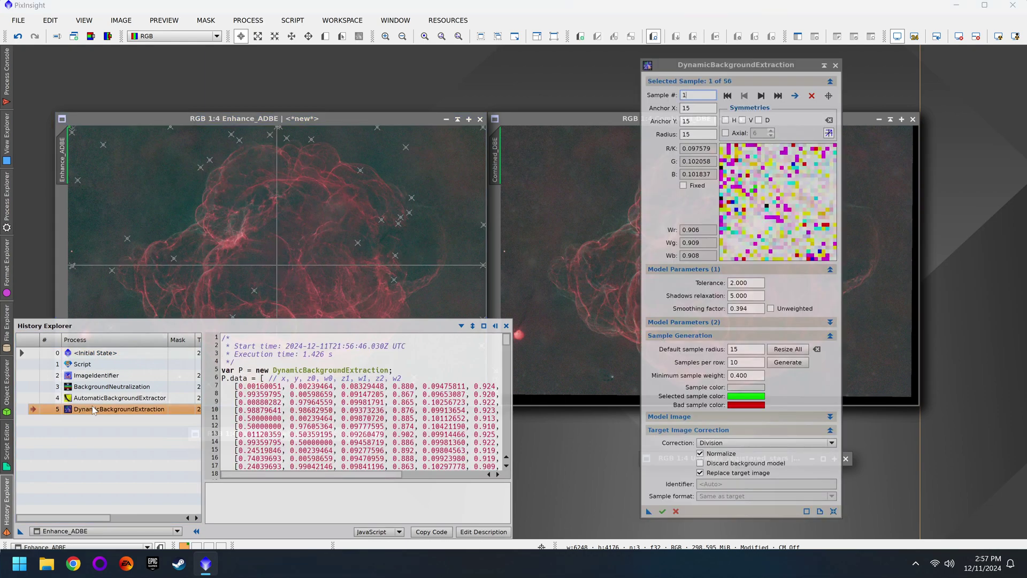
pyautogui.doubleClick(31, 399)
pyautogui.click(511, 311)
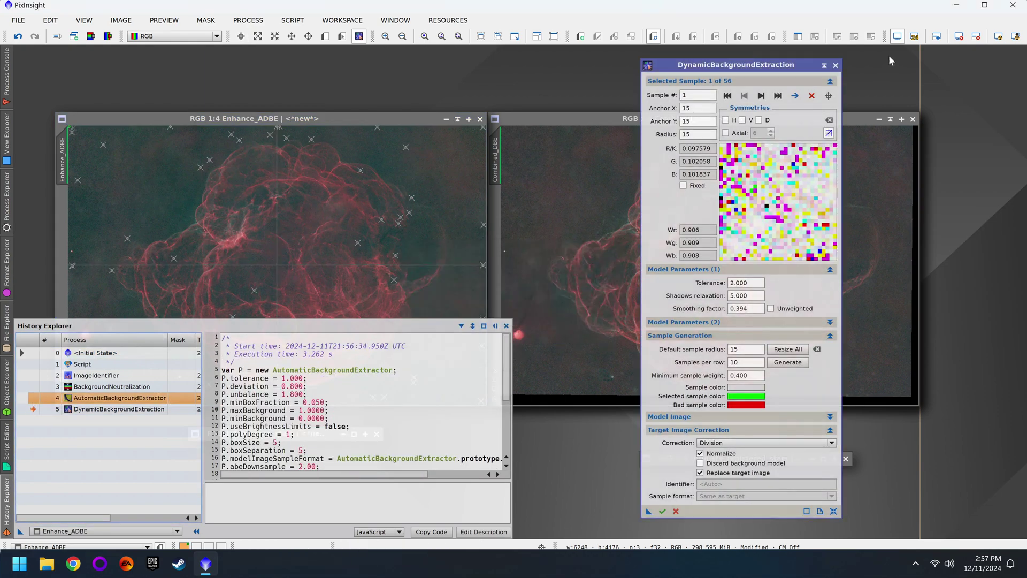
pyautogui.click(835, 65)
pyautogui.click(530, 311)
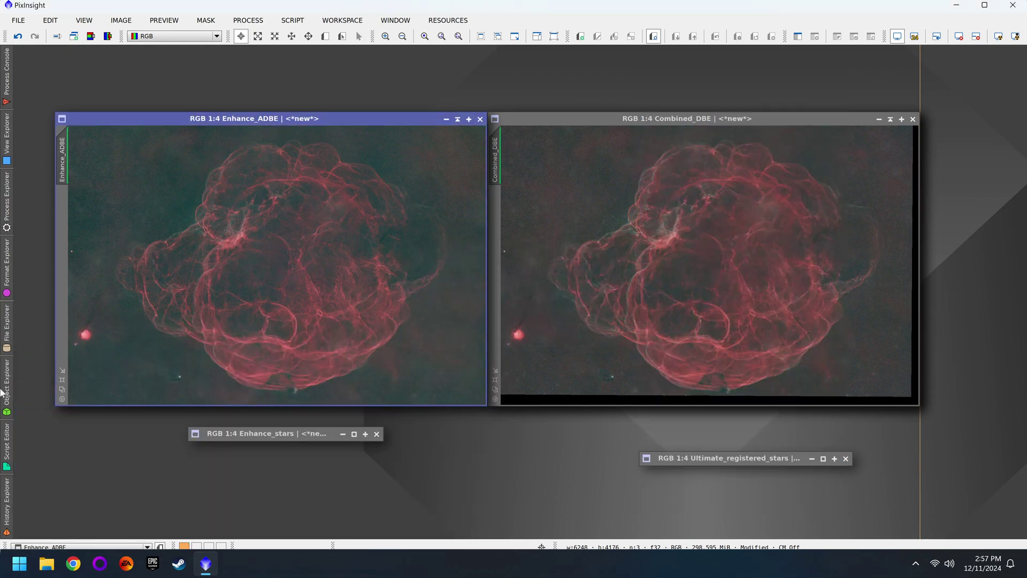
# Step: Revert Enhance_ADBE to before DBE and reapply background extraction with Normalize off
pyautogui.click(3, 498)
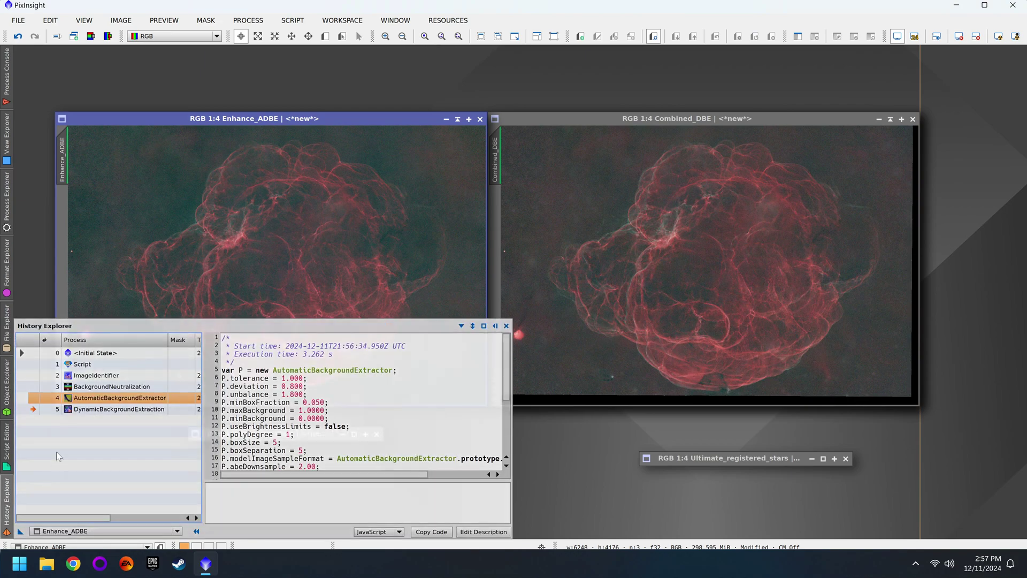
pyautogui.doubleClick(37, 399)
pyautogui.click(111, 410)
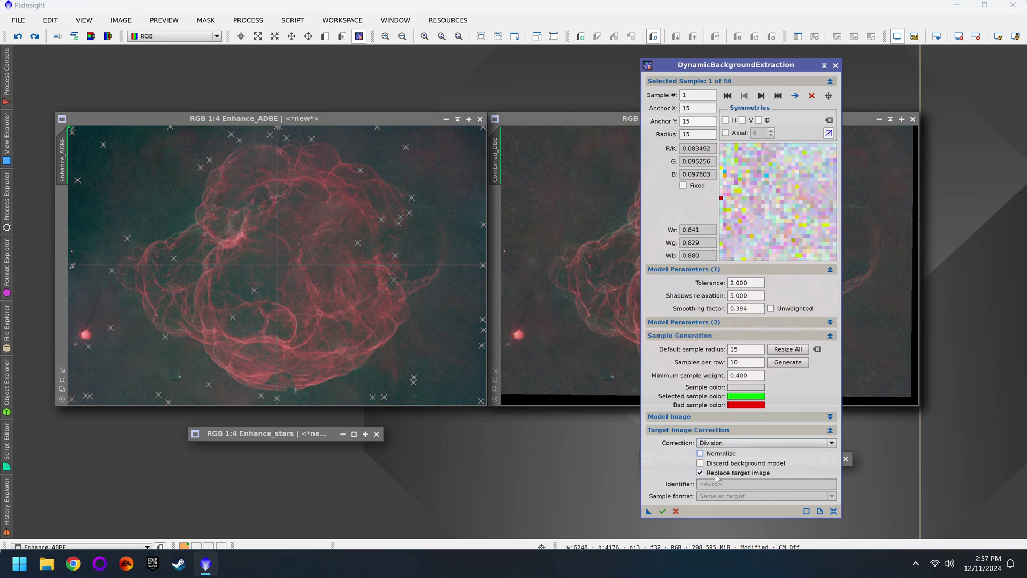
pyautogui.click(663, 511)
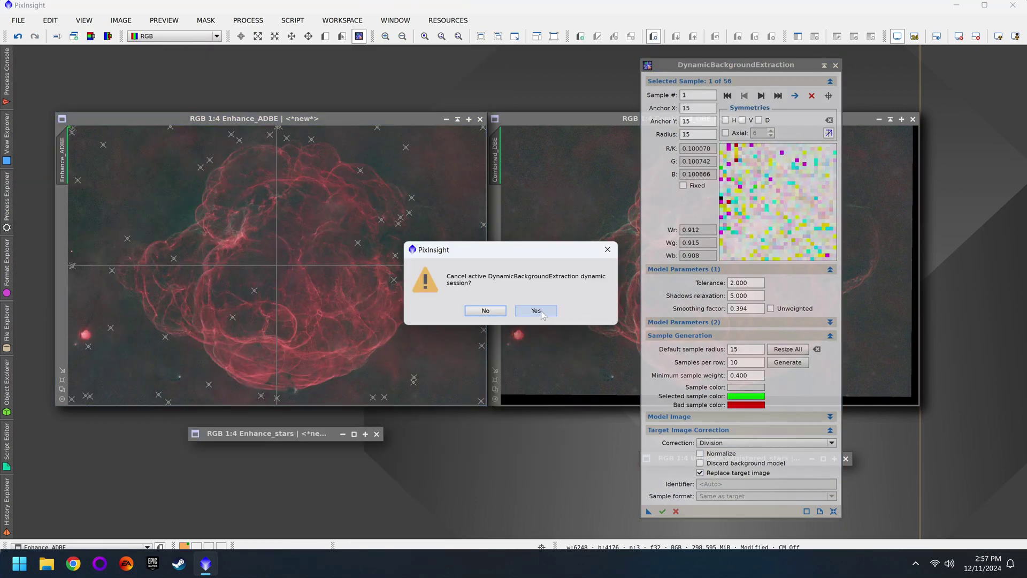
pyautogui.press('Return')
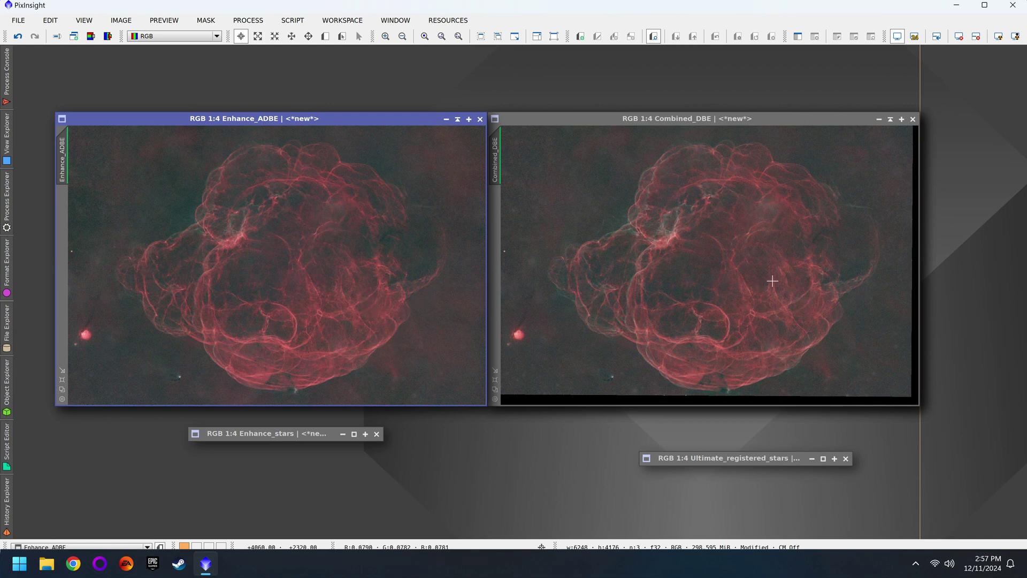
# Step: Apply NoiseXTerminator noise reduction to both Combined_DBE and Enhance_ADBE
pyautogui.moveTo(6, 195)
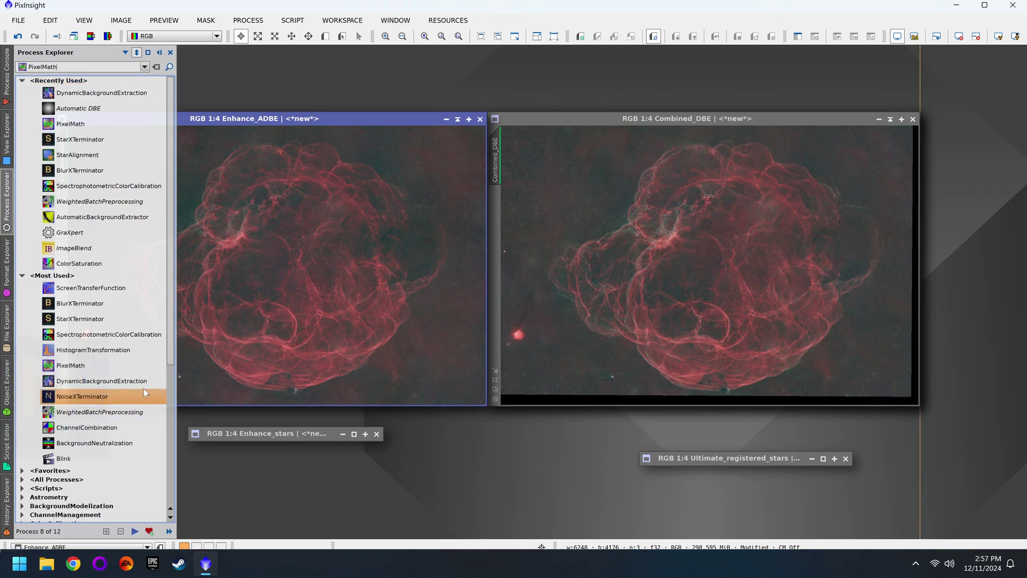
pyautogui.doubleClick(86, 396)
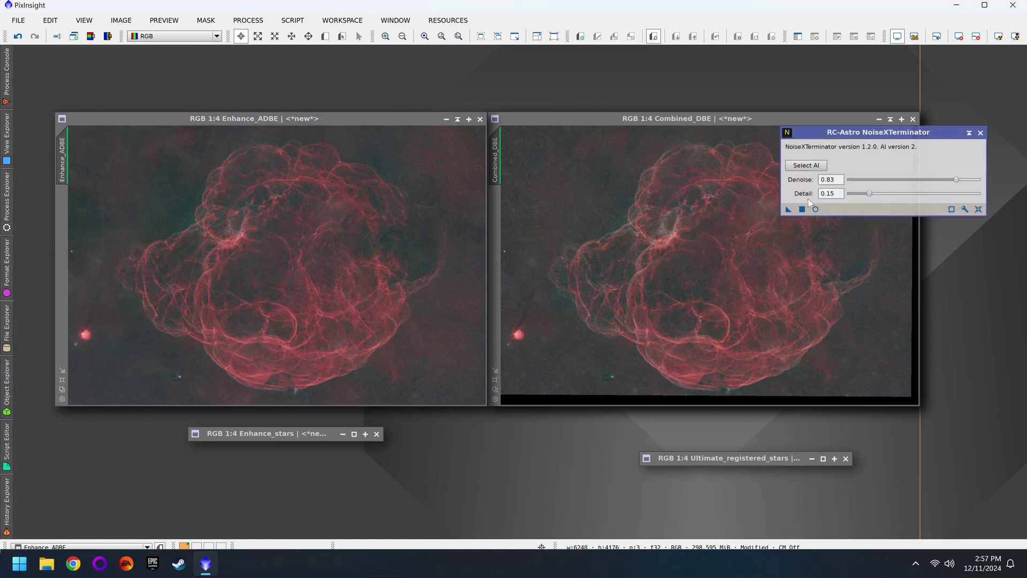
pyautogui.moveTo(789, 209); pyautogui.dragTo(696, 241)
pyautogui.moveTo(789, 209); pyautogui.dragTo(228, 211)
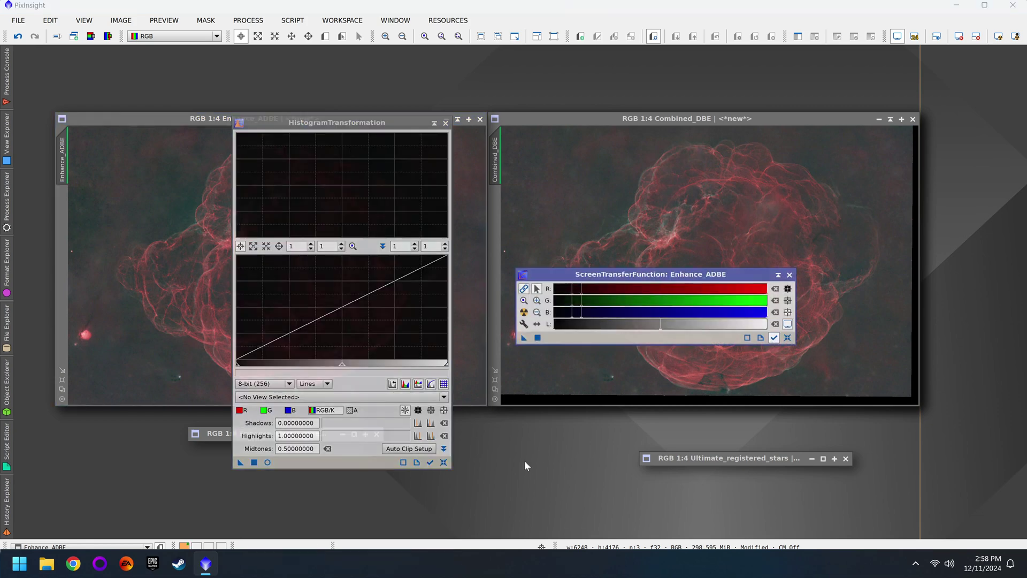
# Step: Copy the STF screen stretches of Combined_DBE and Enhance_ADBE into HistogramTransformation and apply them permanently
pyautogui.click(425, 469)
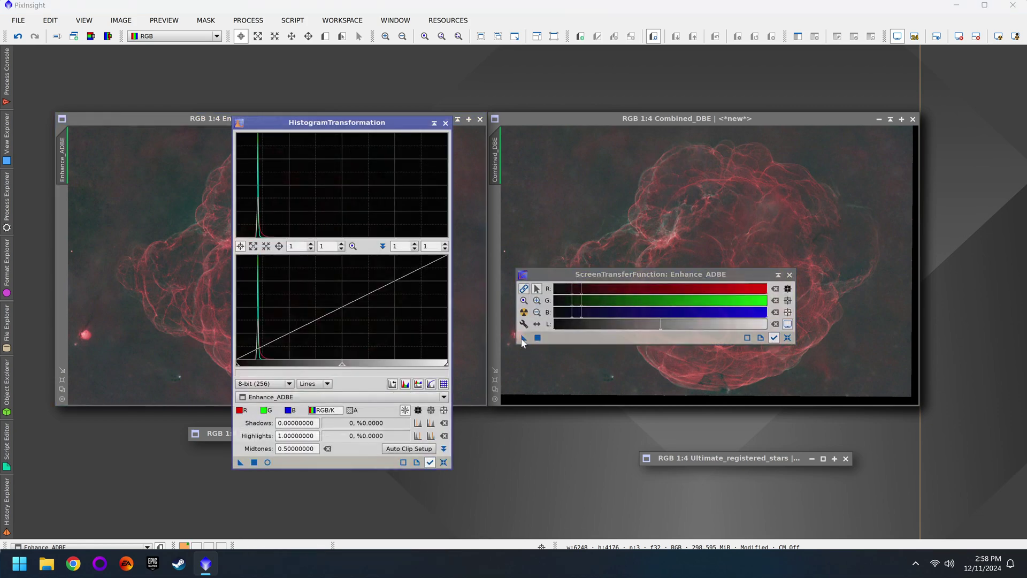
pyautogui.click(563, 119)
pyautogui.moveTo(525, 338); pyautogui.dragTo(353, 463)
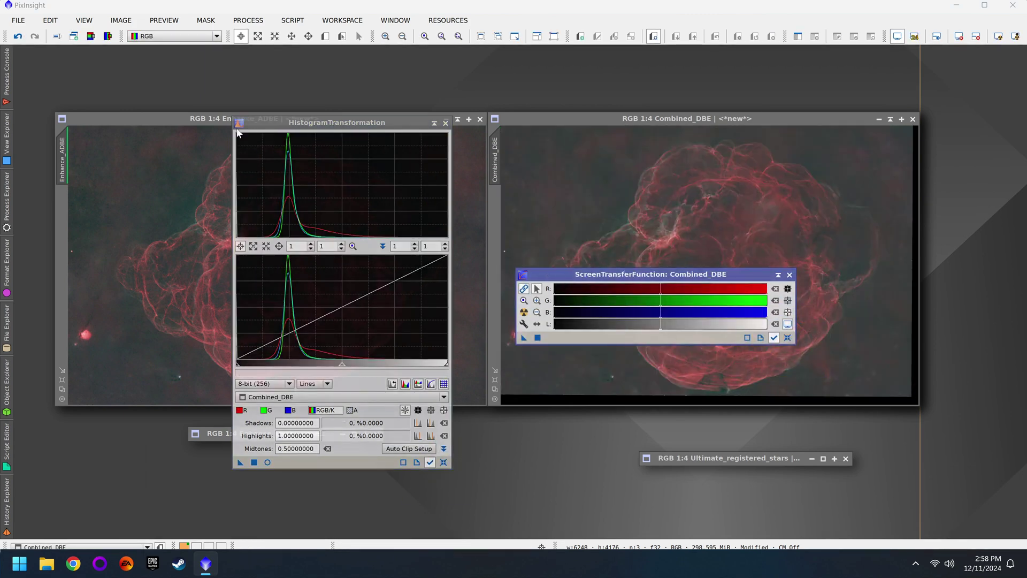
pyautogui.click(200, 120)
pyautogui.moveTo(524, 338); pyautogui.dragTo(316, 461)
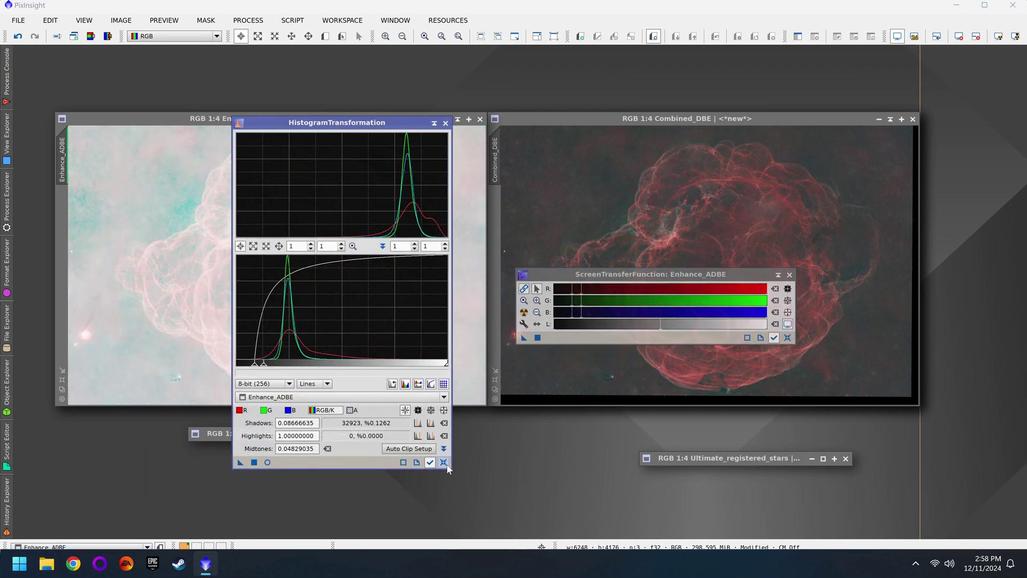
pyautogui.click(444, 462)
# Step: Reset the screen stretch and close the HistogramTransformation and STF tool windows
pyautogui.click(787, 338)
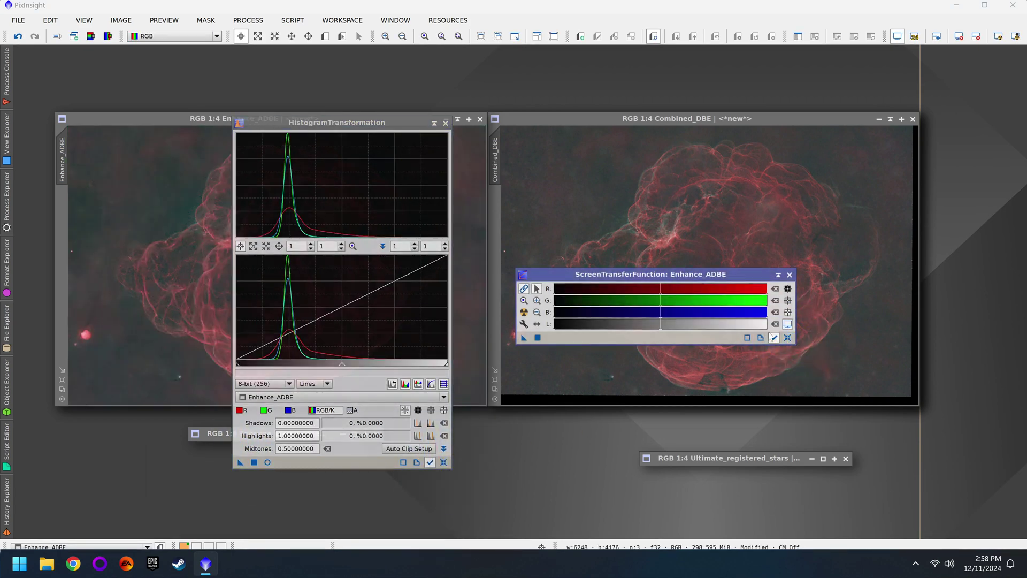
pyautogui.click(446, 123)
pyautogui.click(790, 274)
pyautogui.click(19, 20)
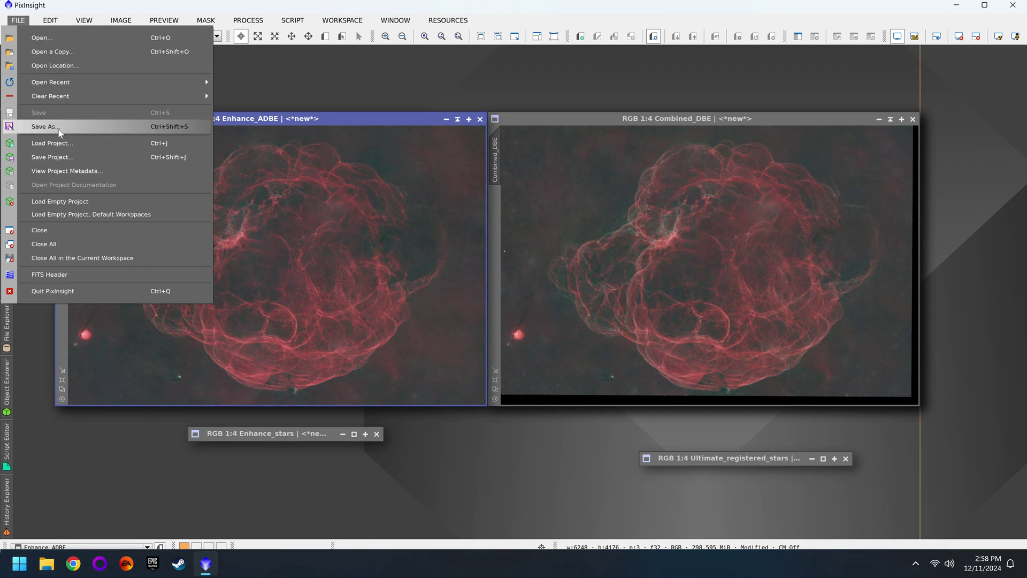
# Step: Save Enhance_ADBE as Enhance_ADBE.tif in PixStack_32hours with 16-bit unsigned integer TIFF options
pyautogui.click(45, 127)
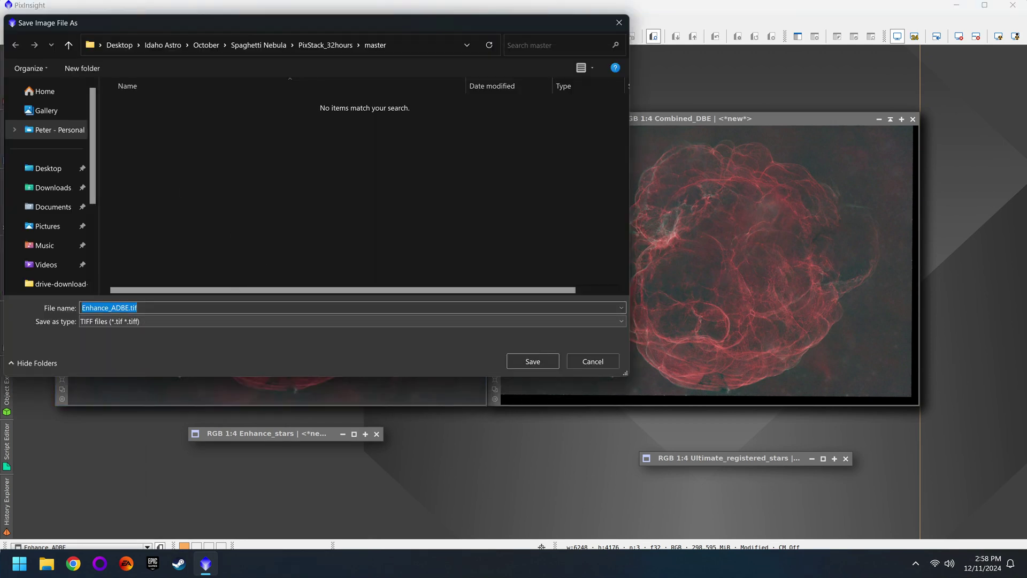
pyautogui.hotkey('alt', 'Up')
pyautogui.press('Return')
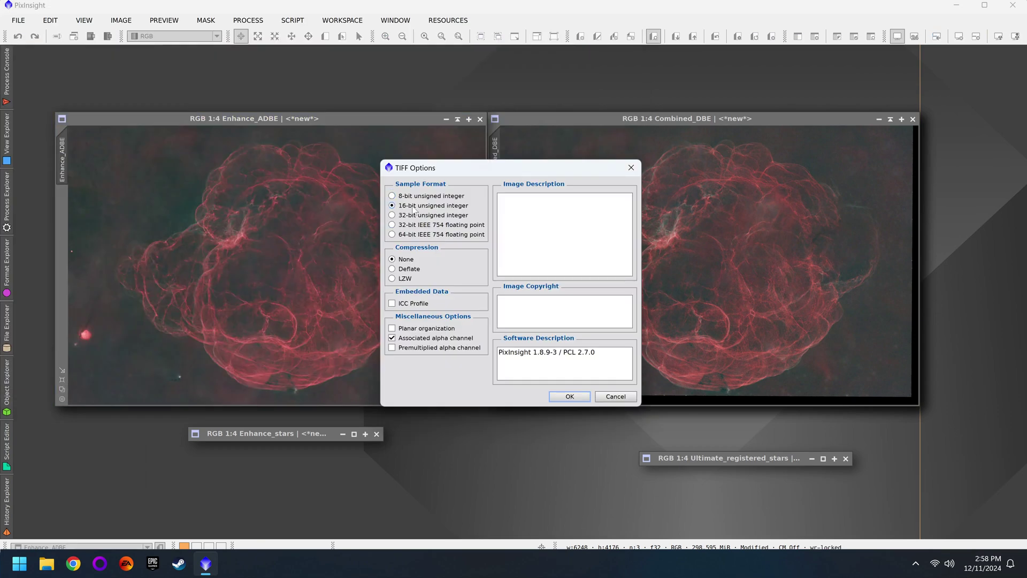
pyautogui.click(563, 393)
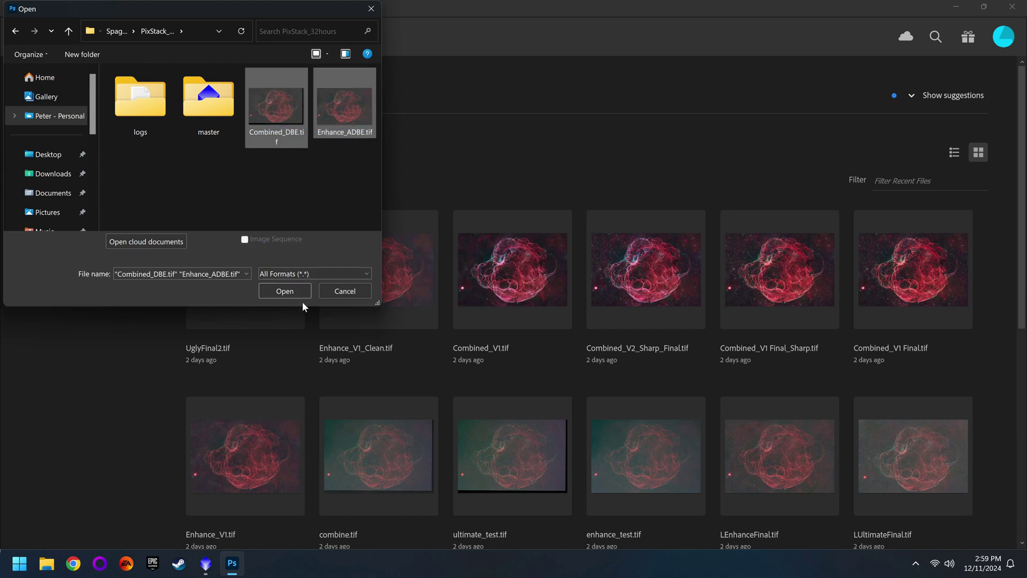
# Step: Open Combined_DBE.tif and Enhance_ADBE.tif, select all of Enhance_ADBE, and show the Layers panel
pyautogui.click(299, 293)
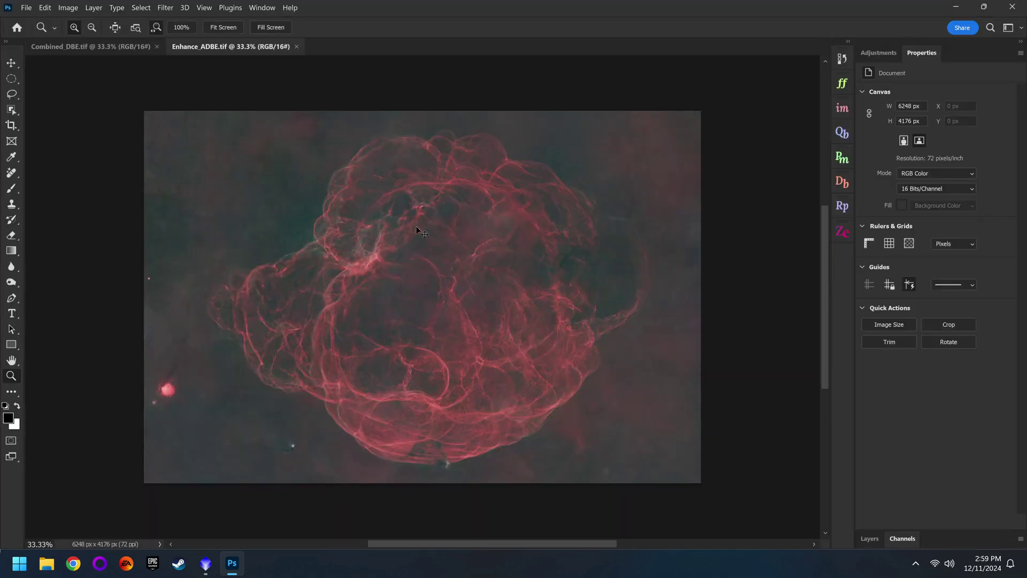
pyautogui.hotkey('ctrl', 'a')
pyautogui.click(873, 539)
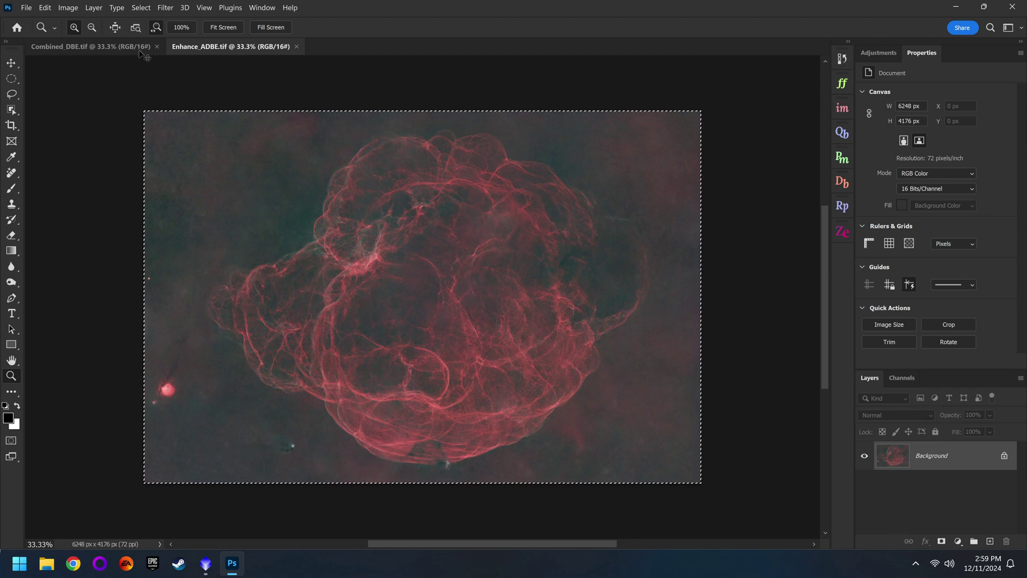
# Step: Drag the Enhance_ADBE image into Combined_DBE as a new layer and rename it Enhance
pyautogui.click(101, 44)
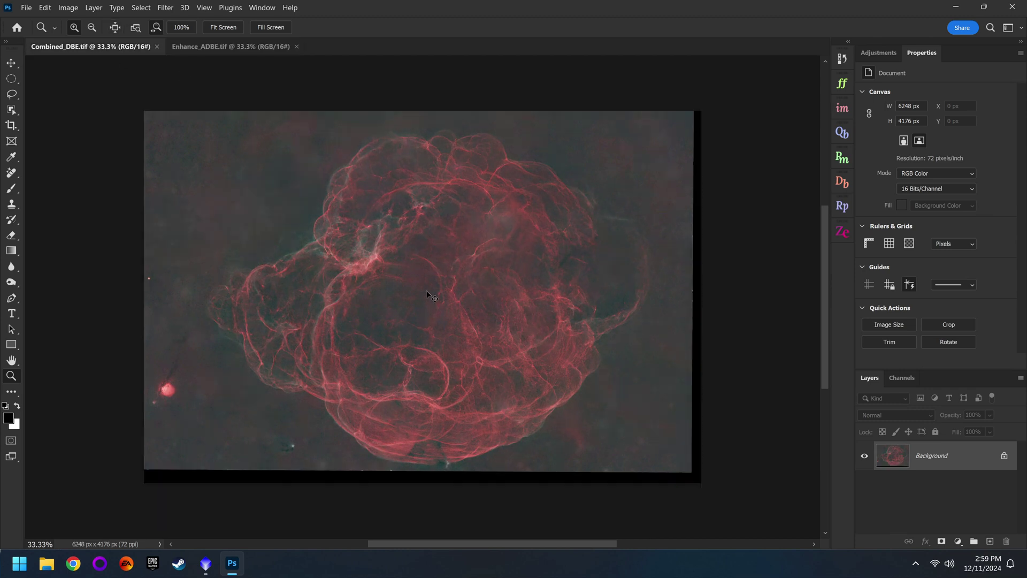
pyautogui.moveTo(409, 335); pyautogui.dragTo(410, 336)
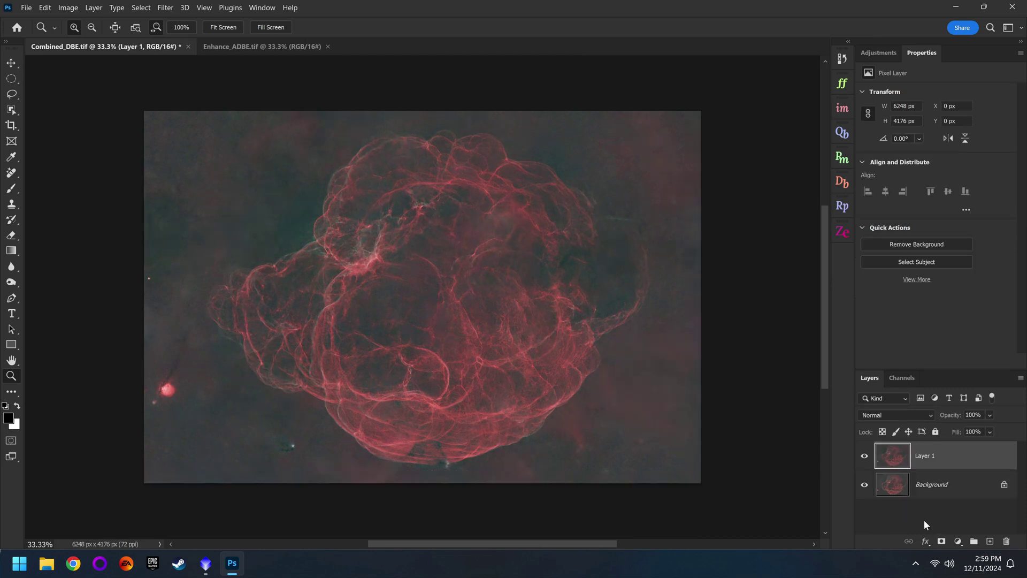
pyautogui.doubleClick(931, 456)
pyautogui.write('S')
pyautogui.press('Return')
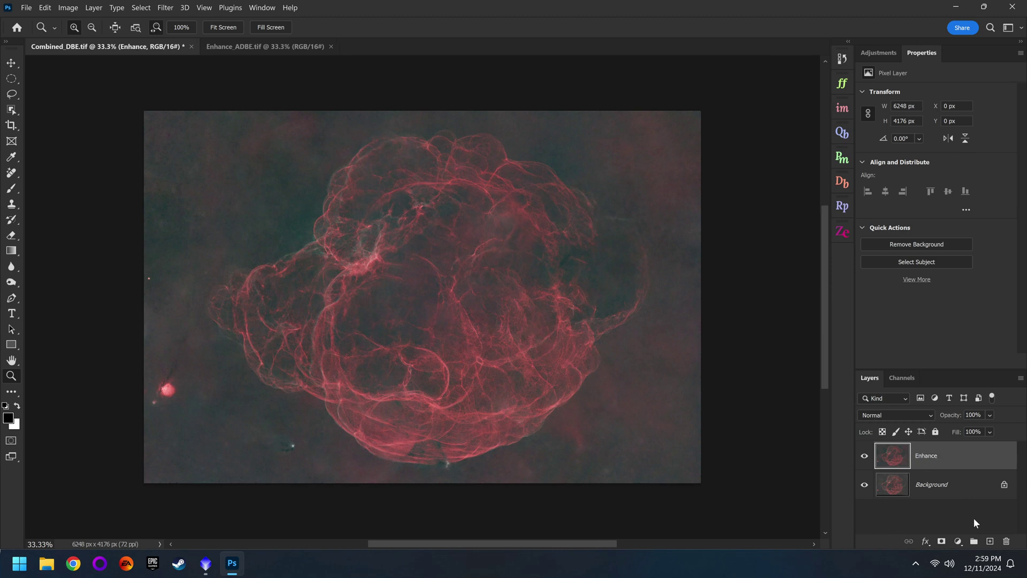
pyautogui.press('alt')
# Step: Add a black layer mask to Enhance and brush white over the empty bottom-left edge strip
pyautogui.keyDown('alt'); pyautogui.click(942, 541); pyautogui.keyUp('alt')
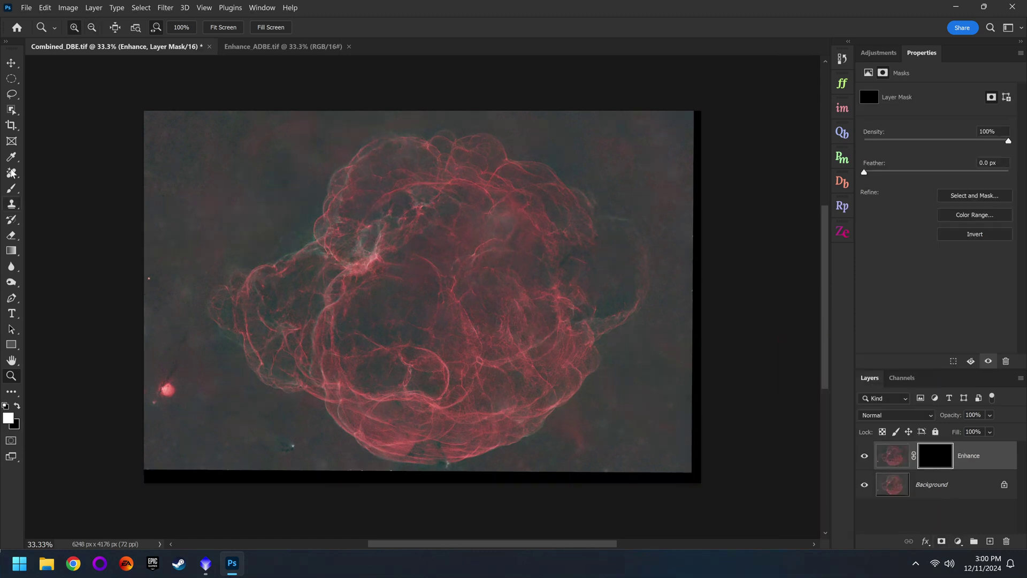
pyautogui.click(14, 191)
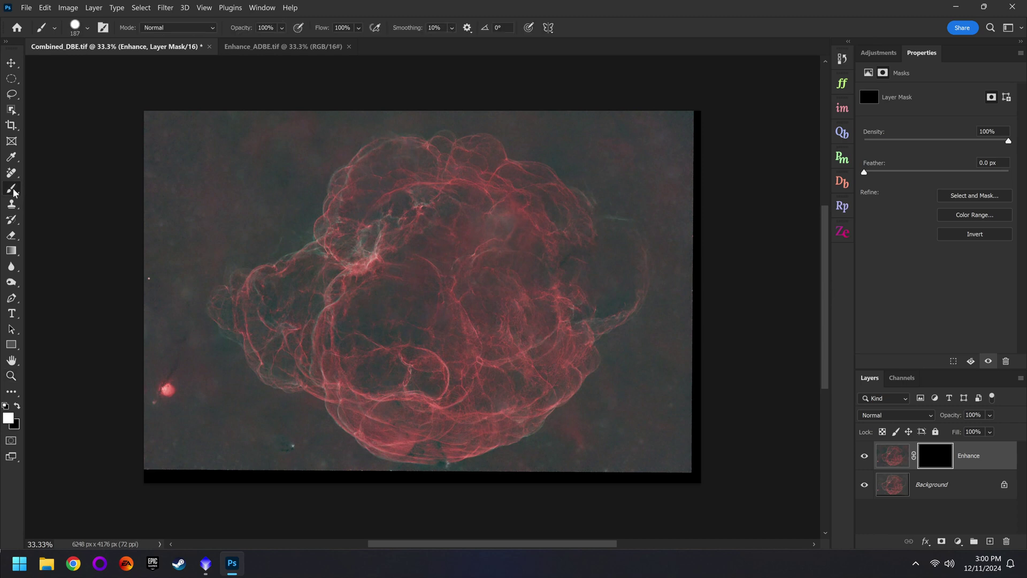
pyautogui.moveTo(145, 477)
pyautogui.mouseDown()
pyautogui.moveTo(714, 477)
pyautogui.moveTo(699, 107)
pyautogui.mouseUp()
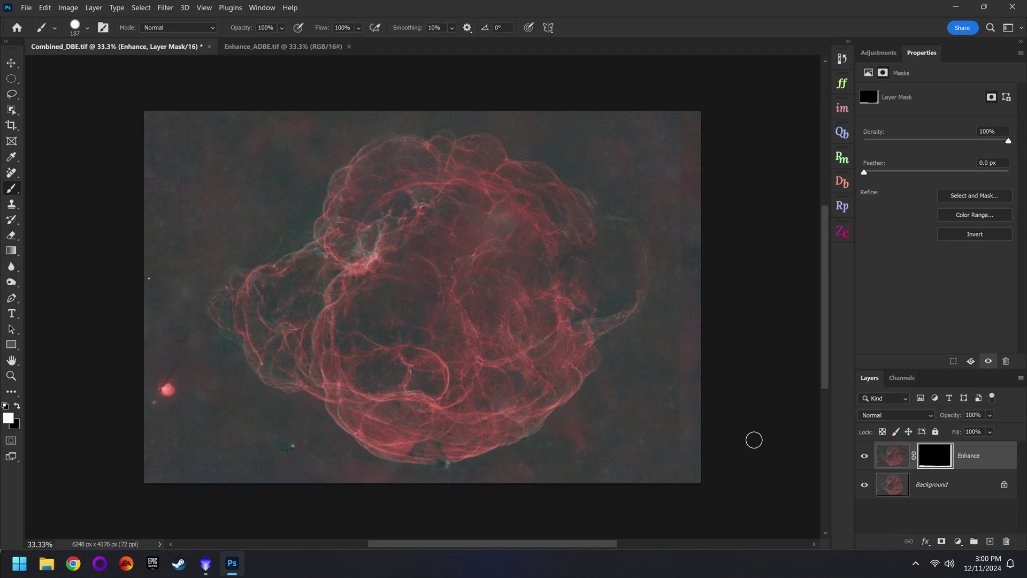
pyautogui.click(879, 52)
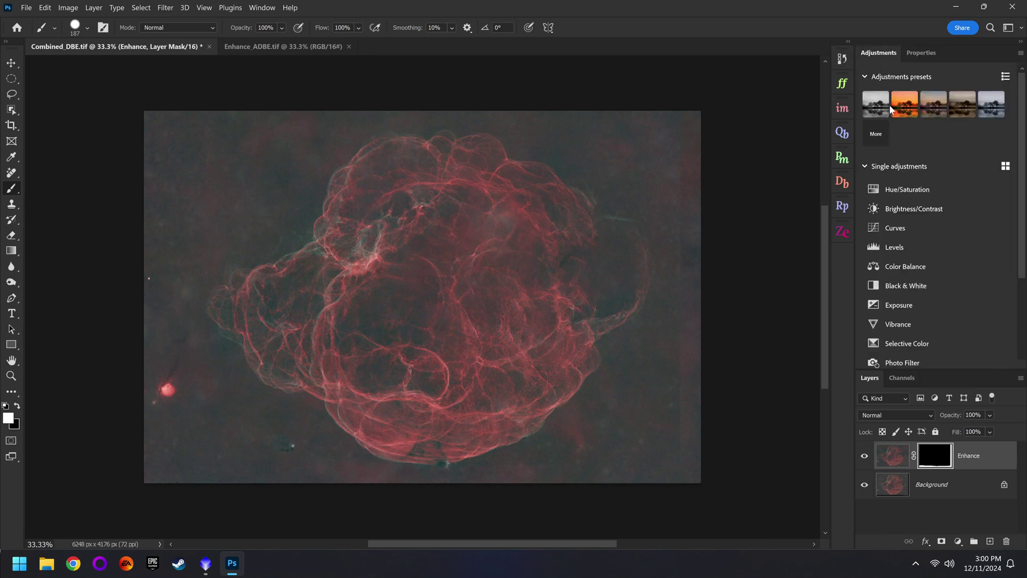
# Step: Add a Curves 1 layer clipped to Enhance, bending its curve slightly below the diagonal
pyautogui.click(907, 227)
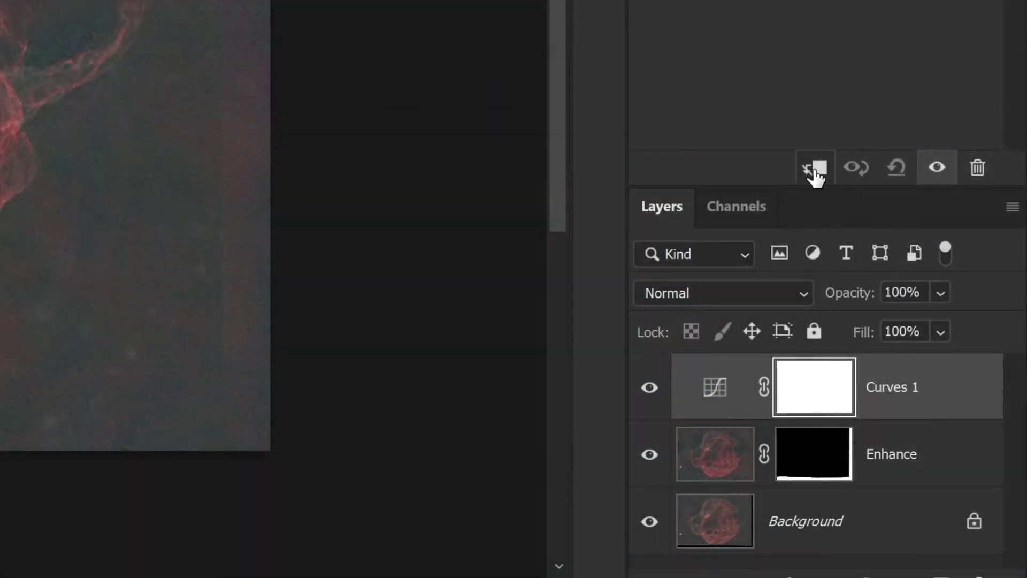
pyautogui.click(814, 170)
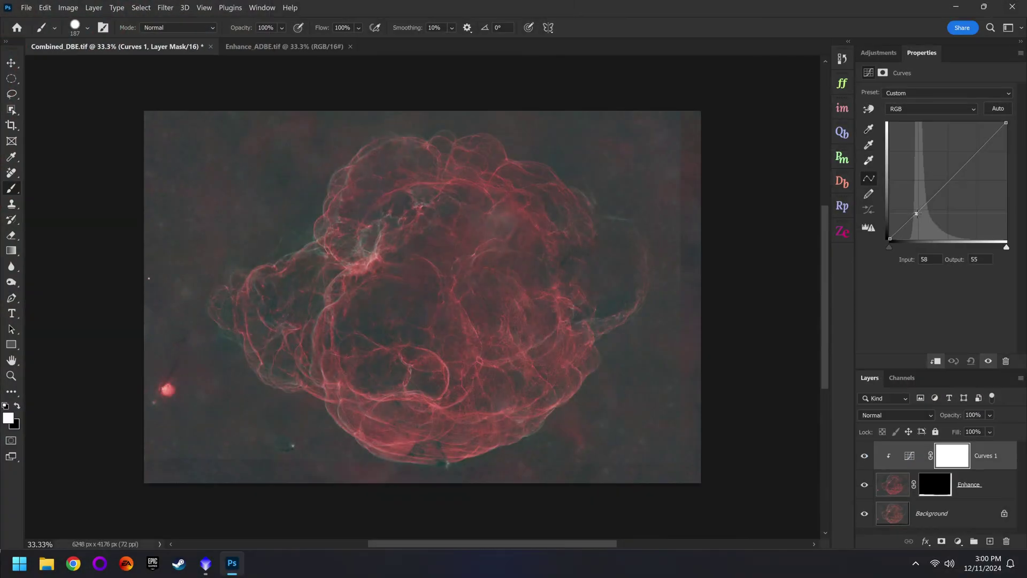
pyautogui.moveTo(918, 211); pyautogui.dragTo(971, 360)
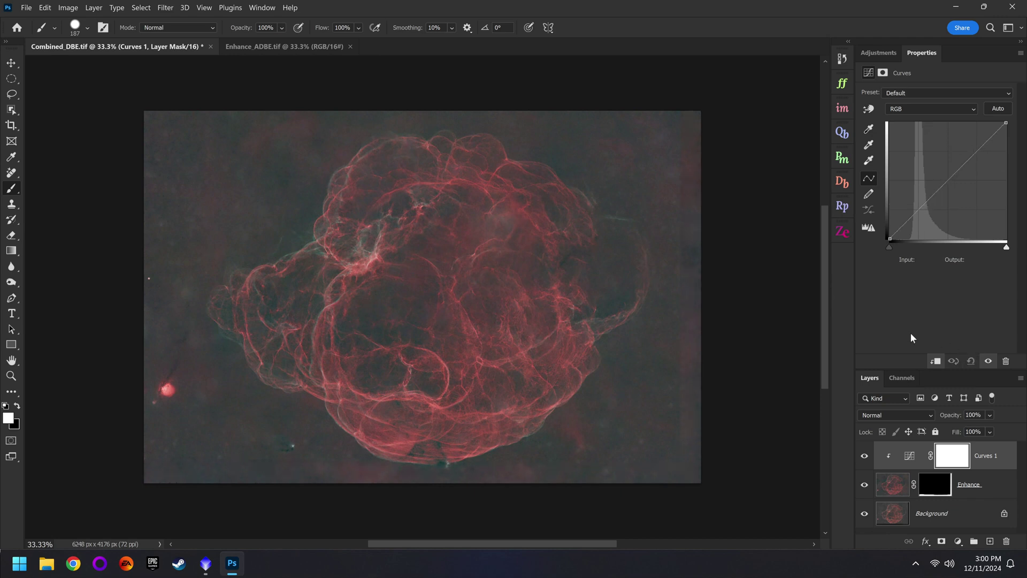
pyautogui.click(944, 185)
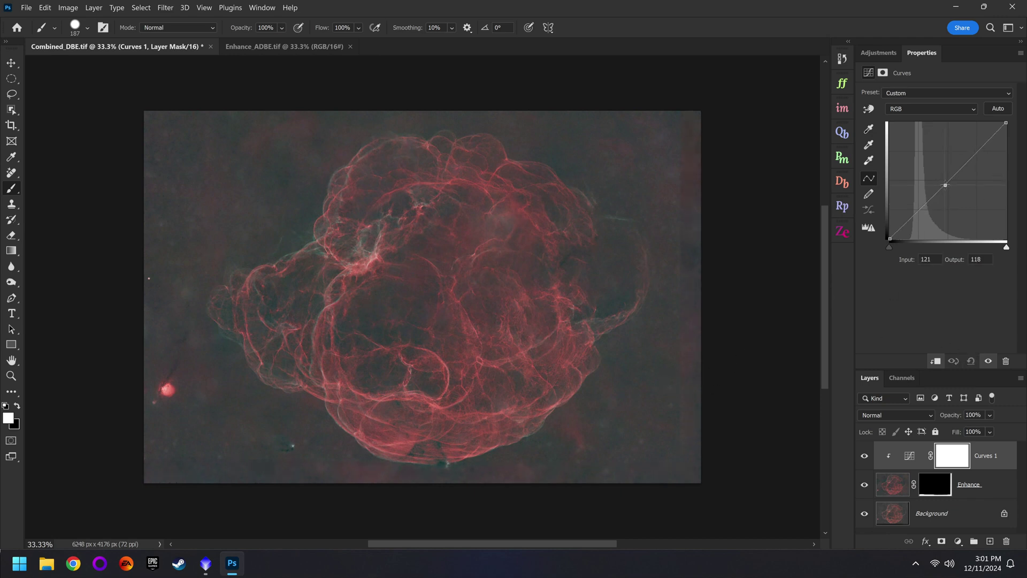
pyautogui.click(921, 483)
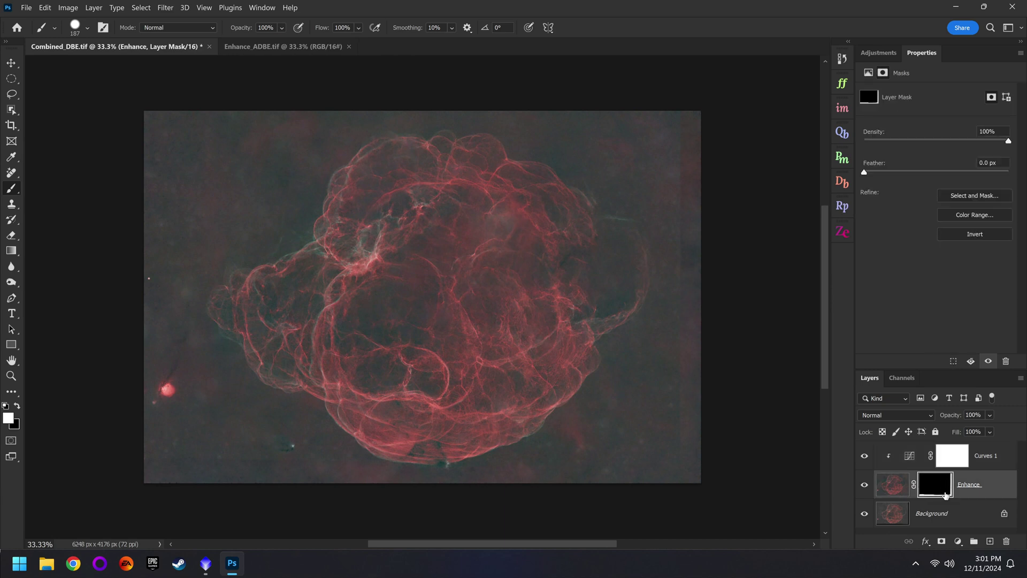
# Step: Try a 3.8-pixel Gaussian Blur on the Enhance mask, then undo it from History
pyautogui.click(165, 8)
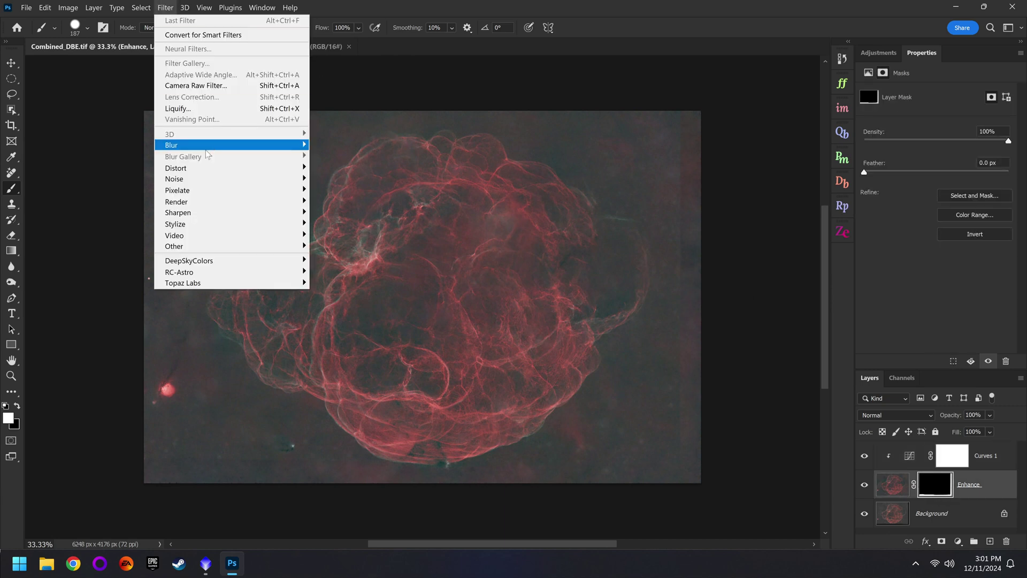
pyautogui.moveTo(213, 145)
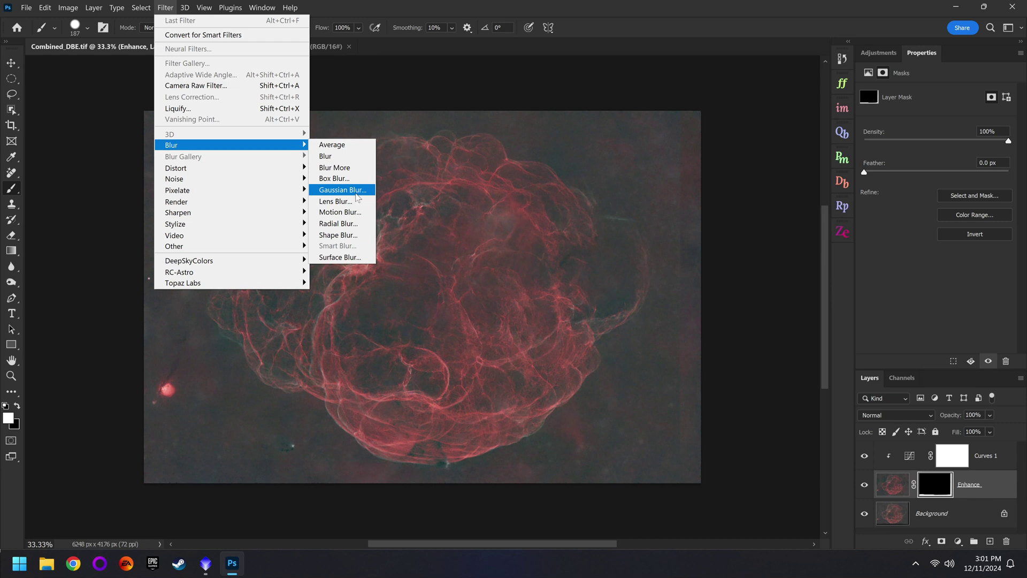
pyautogui.click(357, 195)
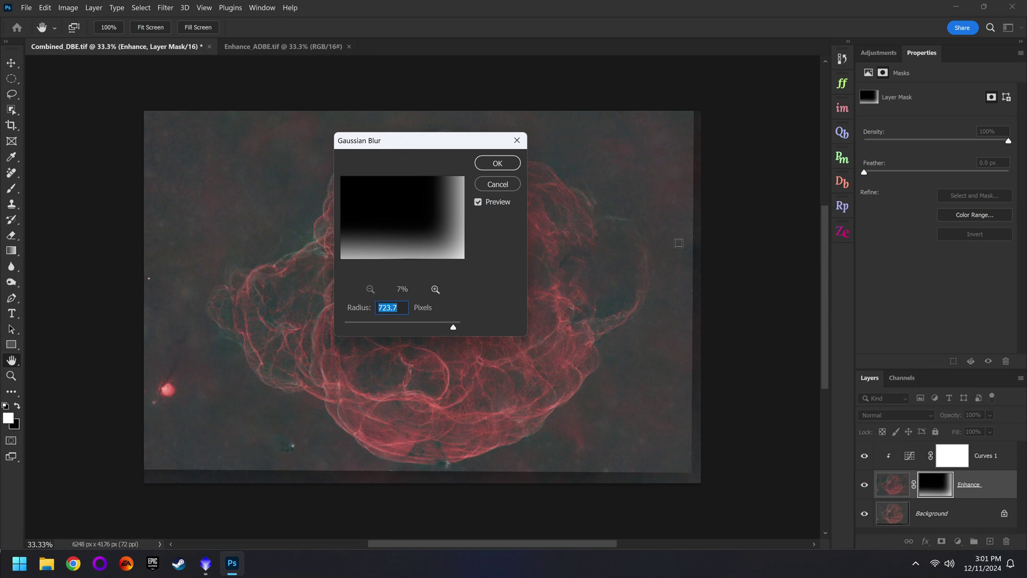
pyautogui.moveTo(398, 327)
pyautogui.mouseDown()
pyautogui.moveTo(368, 327)
pyautogui.moveTo(405, 328)
pyautogui.mouseUp()
pyautogui.click(504, 162)
pyautogui.press('b')
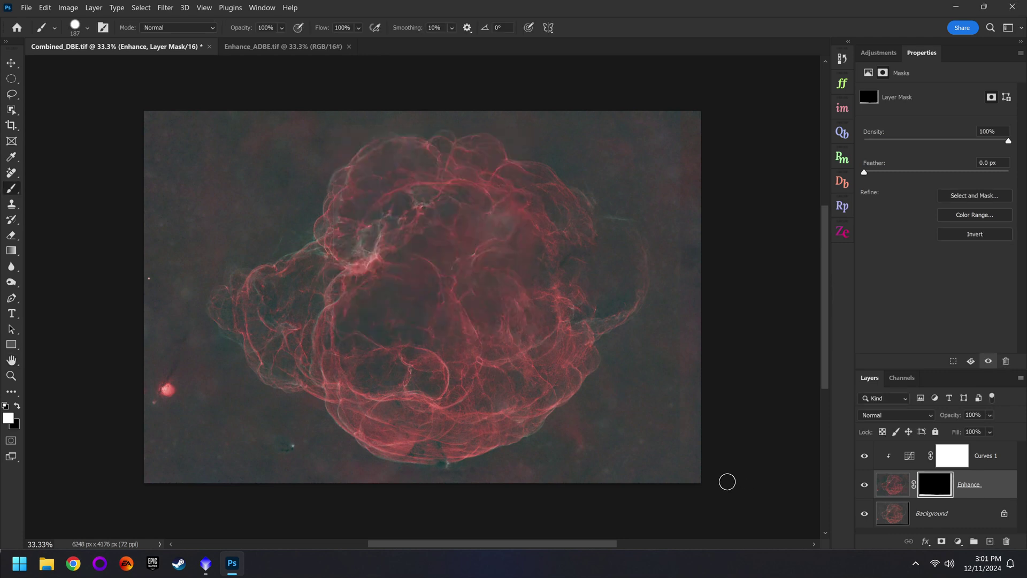
pyautogui.scroll(2, 459, 505)
pyautogui.scroll(3, 459, 505)
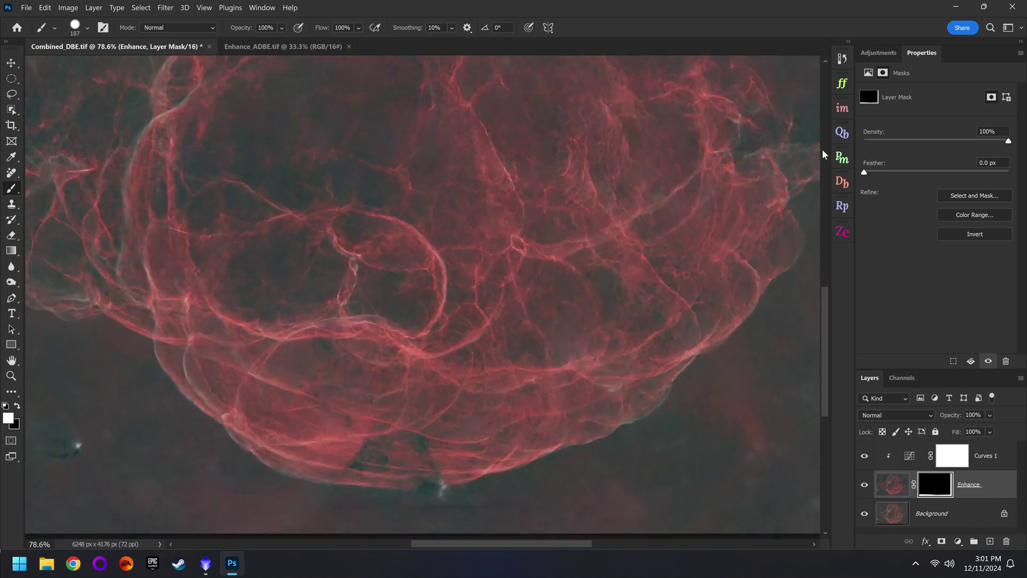
pyautogui.click(840, 60)
pyautogui.click(761, 94)
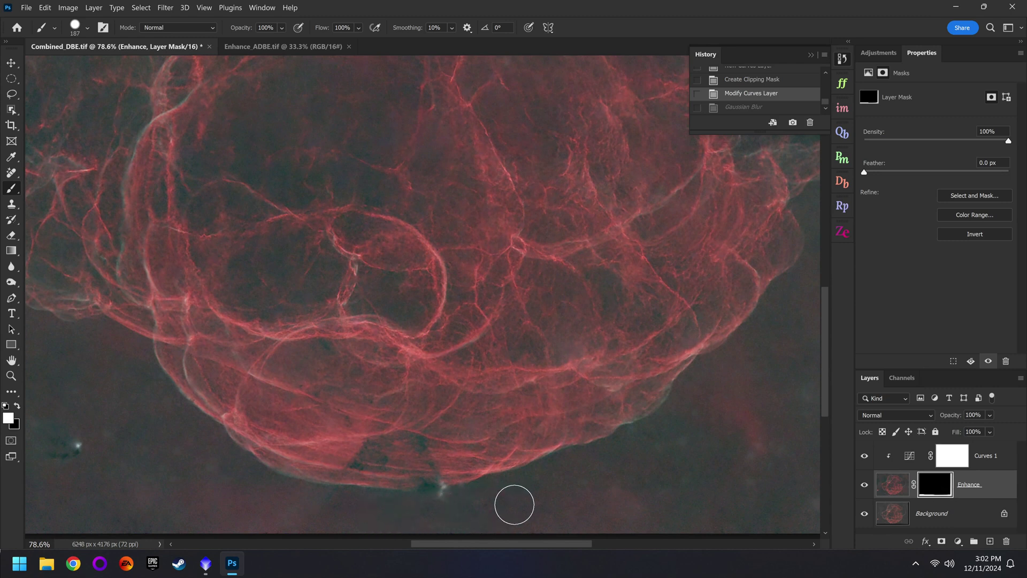
# Step: Paint two more white strokes along the bottom edge and reapply the Gaussian Blur to the mask
pyautogui.moveTo(592, 507); pyautogui.dragTo(803, 501)
pyautogui.scroll(-3, 626, 484)
pyautogui.moveTo(547, 489); pyautogui.dragTo(318, 495)
pyautogui.click(166, 7)
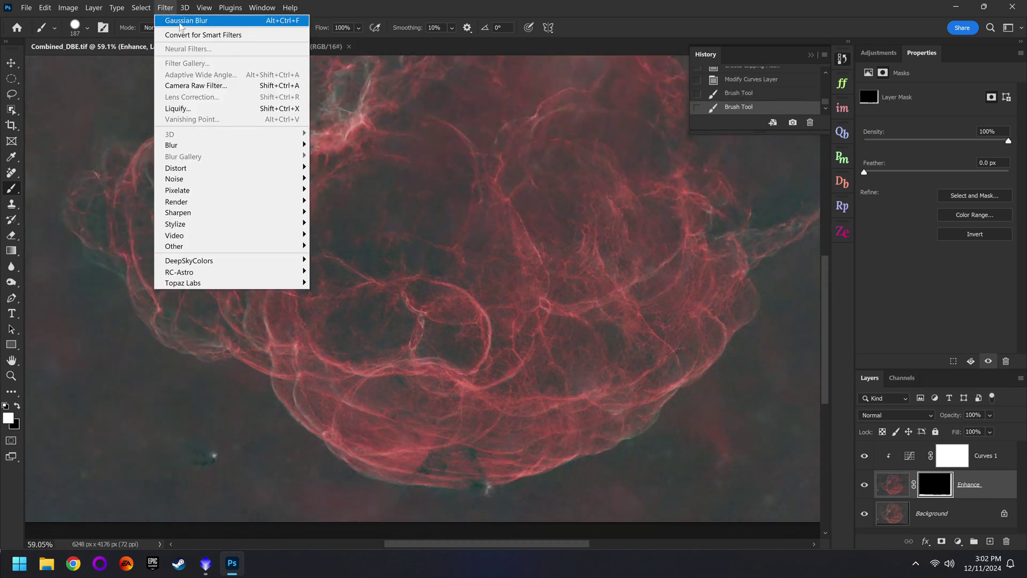
pyautogui.click(186, 20)
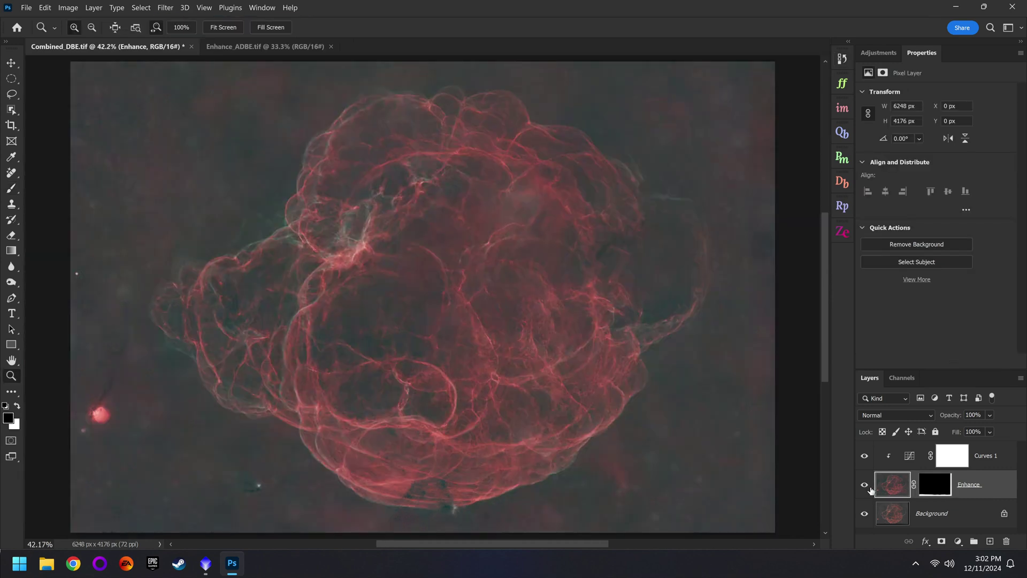
# Step: Compare with Enhance hidden, then nudge a new point on the Curves 1 curve slightly upward
pyautogui.click(865, 485)
pyautogui.click(865, 486)
pyautogui.click(915, 455)
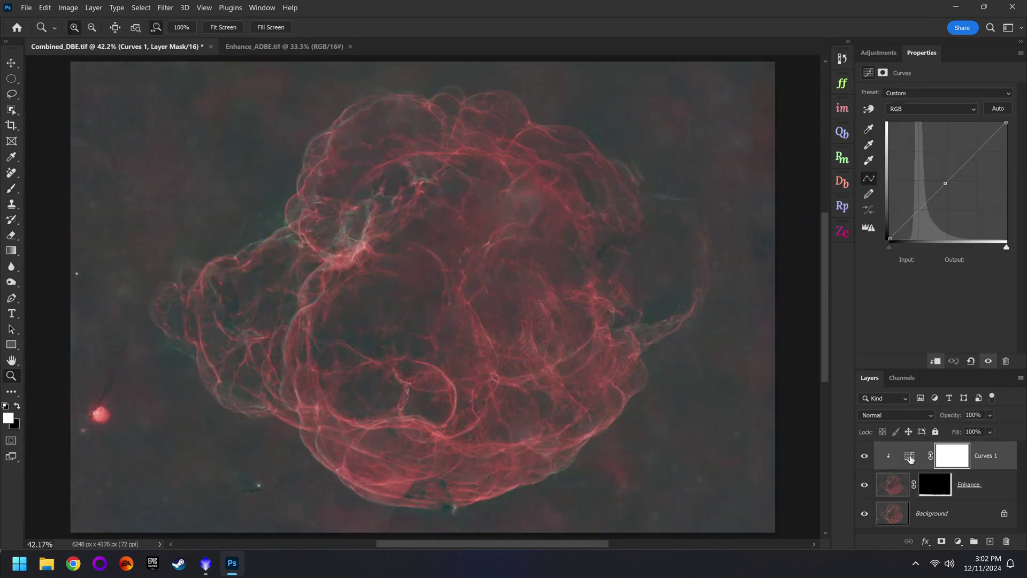
pyautogui.click(915, 217)
pyautogui.moveTo(915, 216); pyautogui.dragTo(905, 224)
# Step: Add a Vibrance 1 layer clipped above Curves 1 with Saturation -7, toggling it to compare
pyautogui.click(879, 52)
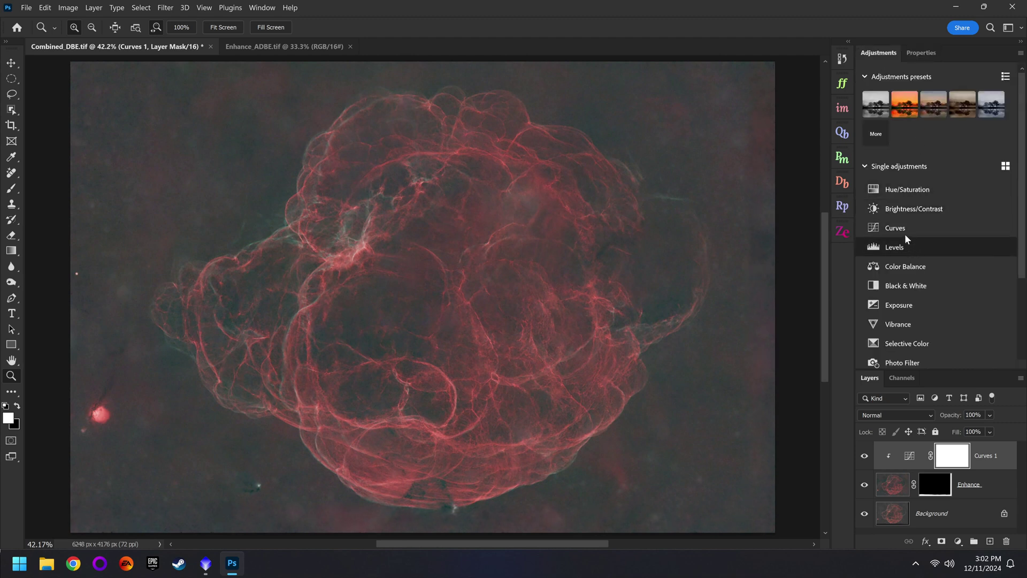
pyautogui.click(899, 324)
pyautogui.moveTo(937, 130); pyautogui.dragTo(990, 129)
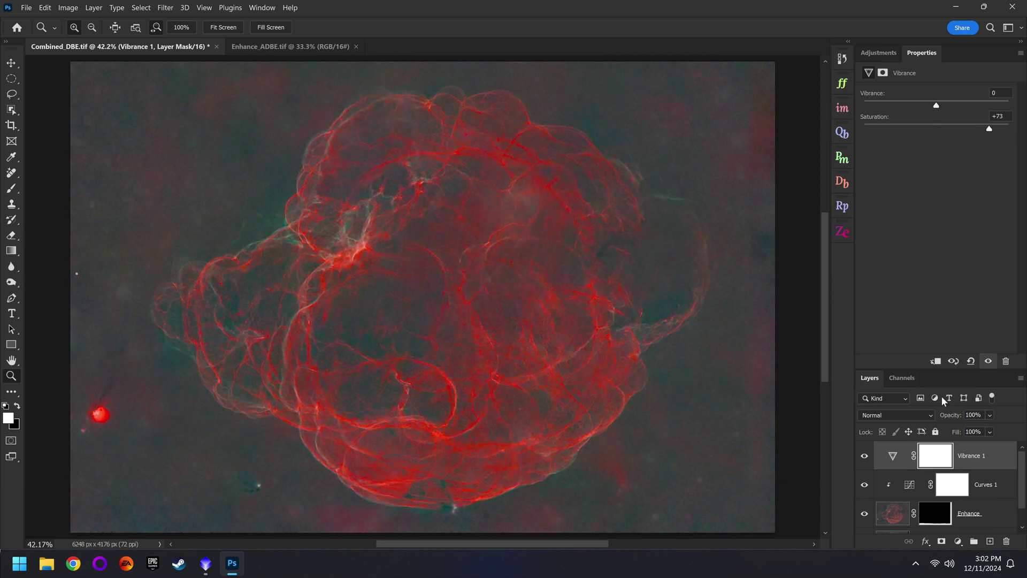
pyautogui.click(935, 362)
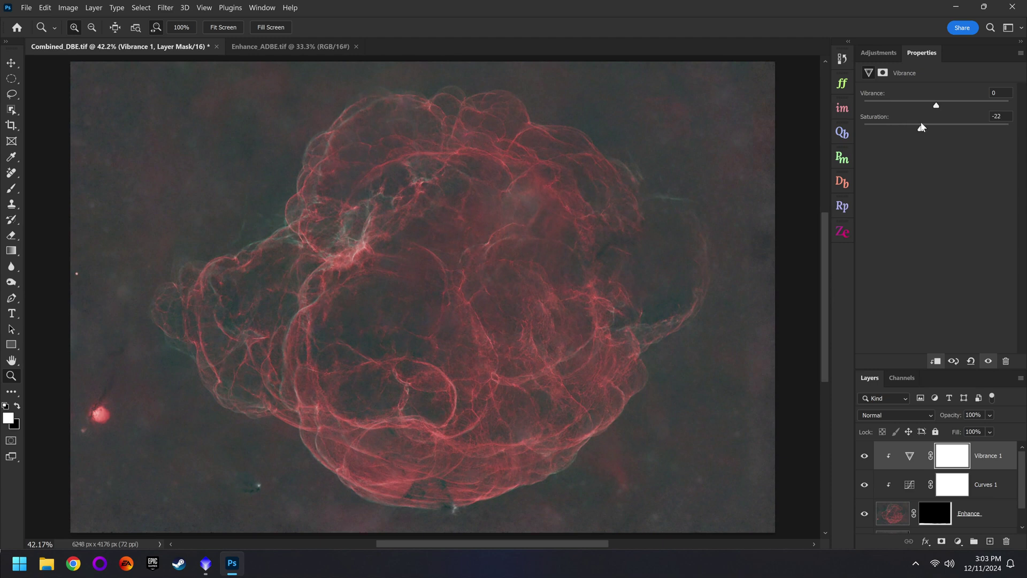
pyautogui.moveTo(921, 127); pyautogui.dragTo(931, 129)
pyautogui.scroll(-2, 499, 294)
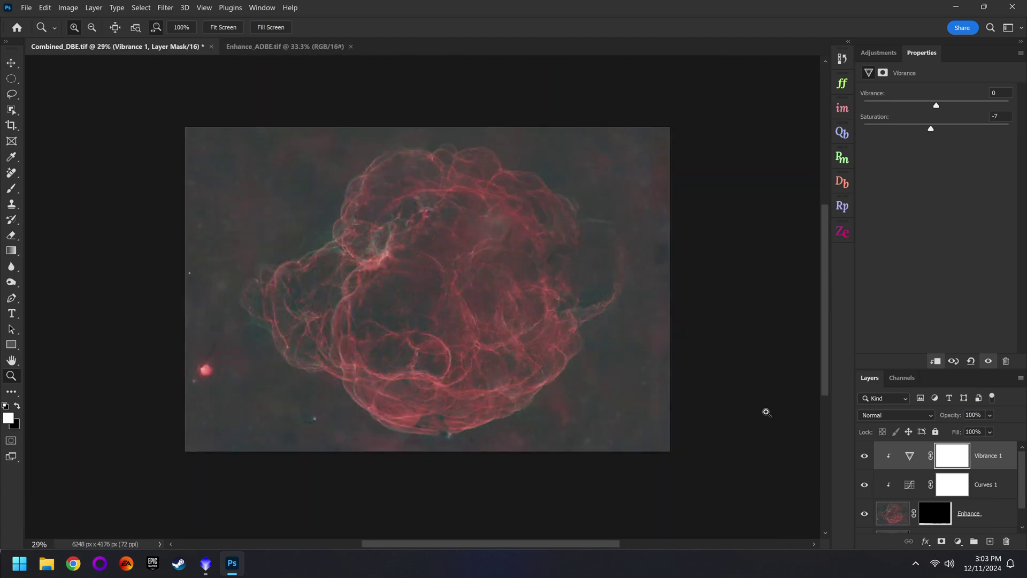
pyautogui.moveTo(866, 463); pyautogui.dragTo(865, 518)
pyautogui.click(864, 458)
pyautogui.click(879, 52)
# Step: Add Curves 2 and drag on the image to darken the background and lift the nebula filaments
pyautogui.click(908, 227)
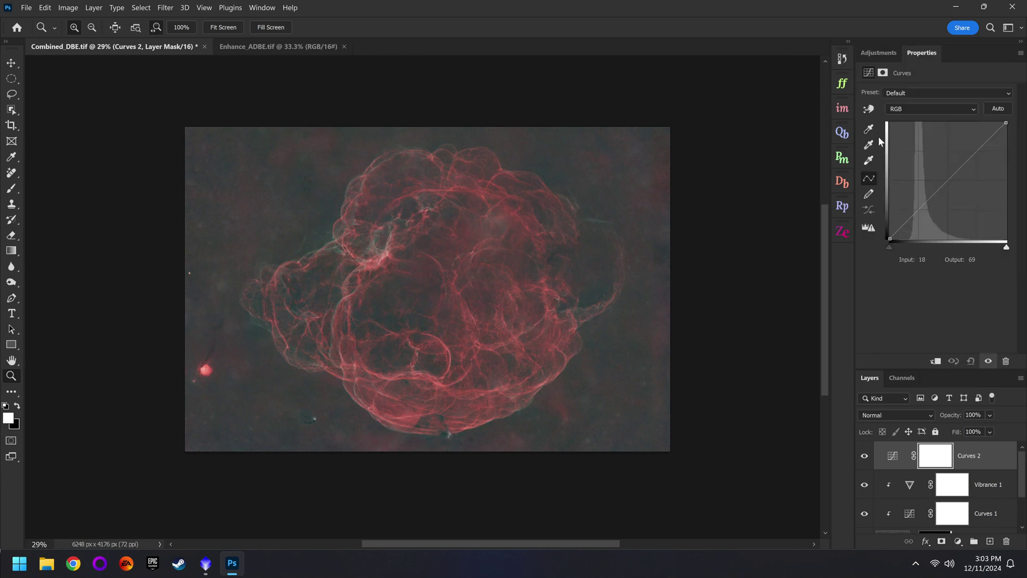
pyautogui.click(869, 108)
pyautogui.moveTo(630, 341); pyautogui.dragTo(632, 359)
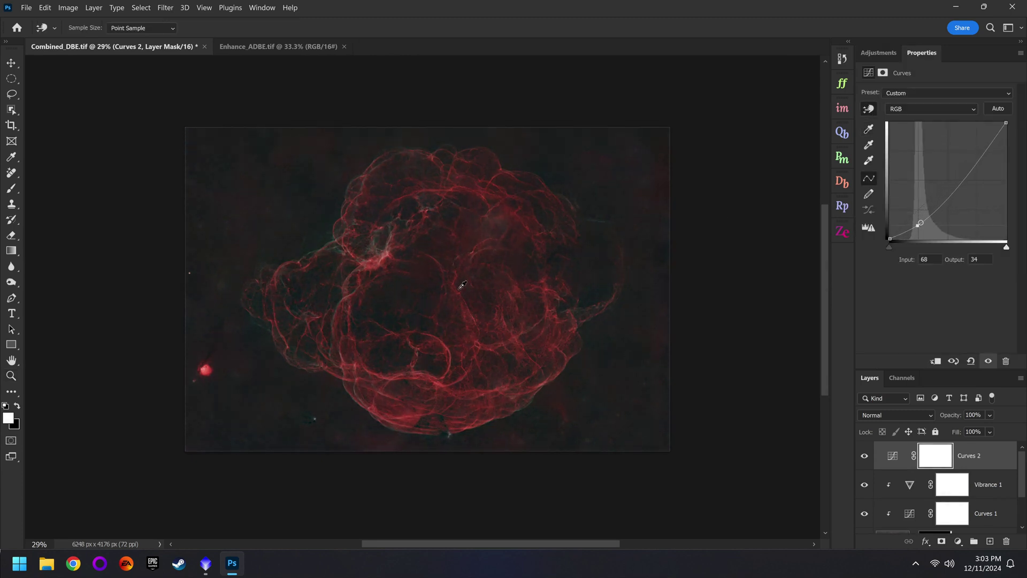
pyautogui.moveTo(388, 251); pyautogui.dragTo(387, 219)
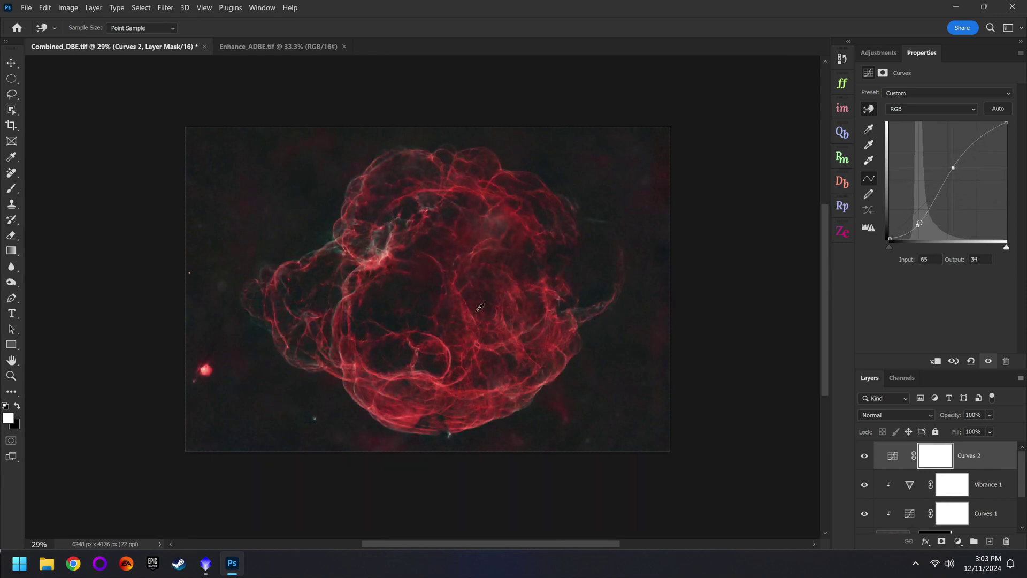
# Step: Add a Selective Color 1 layer setting Reds to Cyan -28 and Magenta +12
pyautogui.click(881, 53)
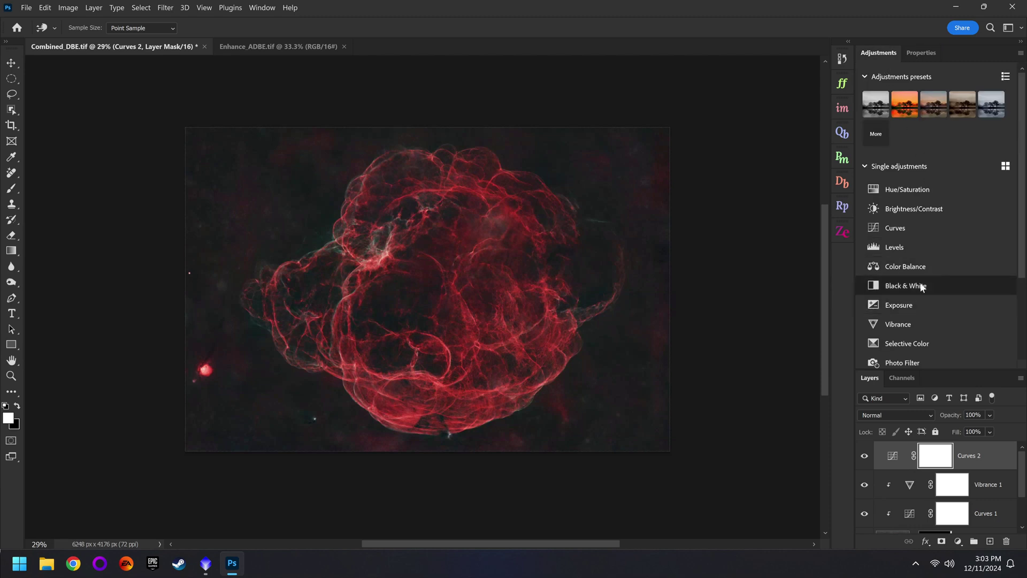
pyautogui.click(913, 347)
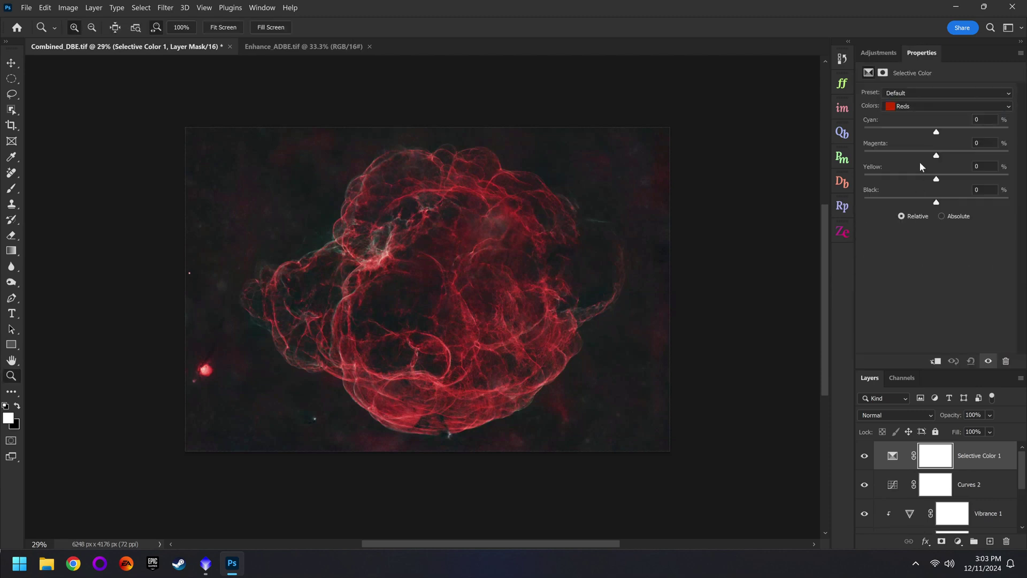
pyautogui.click(917, 108)
pyautogui.click(917, 106)
pyautogui.moveTo(936, 131); pyautogui.dragTo(960, 155)
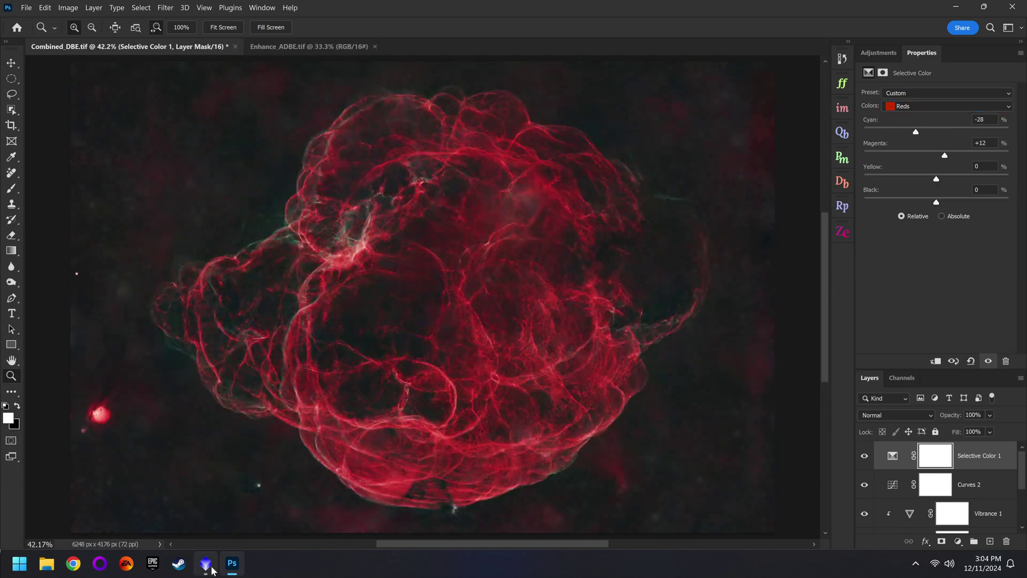
# Step: Return to PixInsight from the taskbar to view Enhance_ADBE and Combined_DBE side by side
pyautogui.click(210, 568)
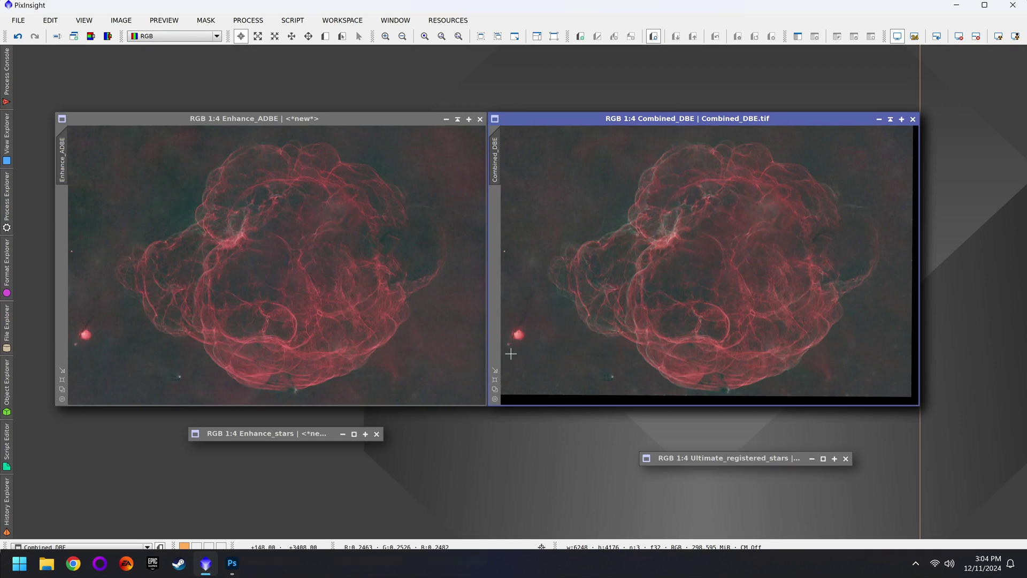